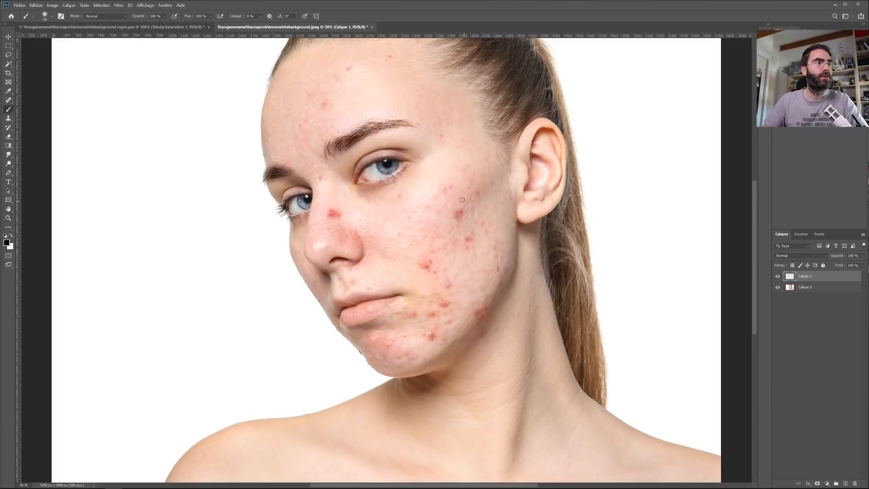
# Step: Circle the acne patches on the nose, cheek, jaw and chin with the brush, and delete the annotation layer
pyautogui.moveTo(457, 198); pyautogui.dragTo(452, 203)
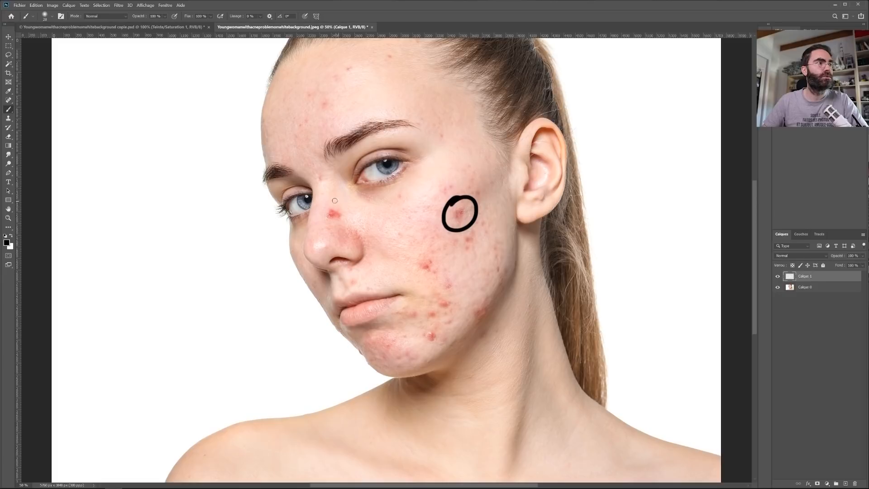
pyautogui.moveTo(338, 200); pyautogui.dragTo(324, 203)
pyautogui.moveTo(428, 248); pyautogui.dragTo(417, 254)
pyautogui.moveTo(462, 301)
pyautogui.mouseDown()
pyautogui.moveTo(473, 307)
pyautogui.moveTo(463, 299)
pyautogui.mouseUp()
pyautogui.moveTo(417, 347)
pyautogui.mouseDown()
pyautogui.moveTo(429, 326)
pyautogui.moveTo(360, 333)
pyautogui.moveTo(402, 375)
pyautogui.moveTo(407, 327)
pyautogui.moveTo(391, 322)
pyautogui.mouseUp()
pyautogui.moveTo(344, 271); pyautogui.dragTo(398, 289)
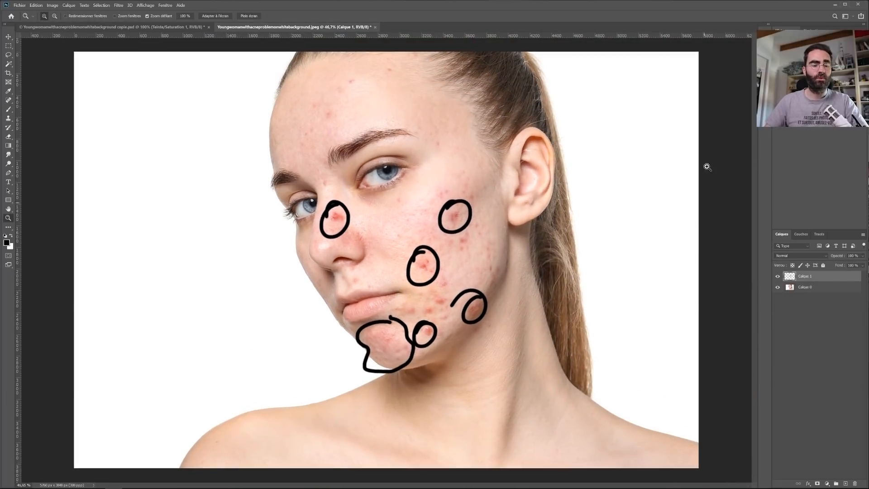
pyautogui.press('Delete')
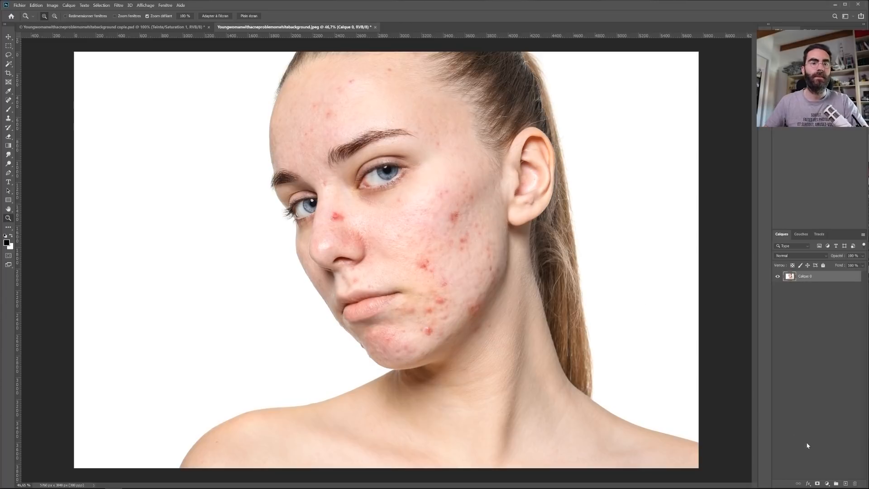
# Step: Add a Hue/Saturation (Teinte/Saturation) adjustment layer above the portrait
pyautogui.click(827, 483)
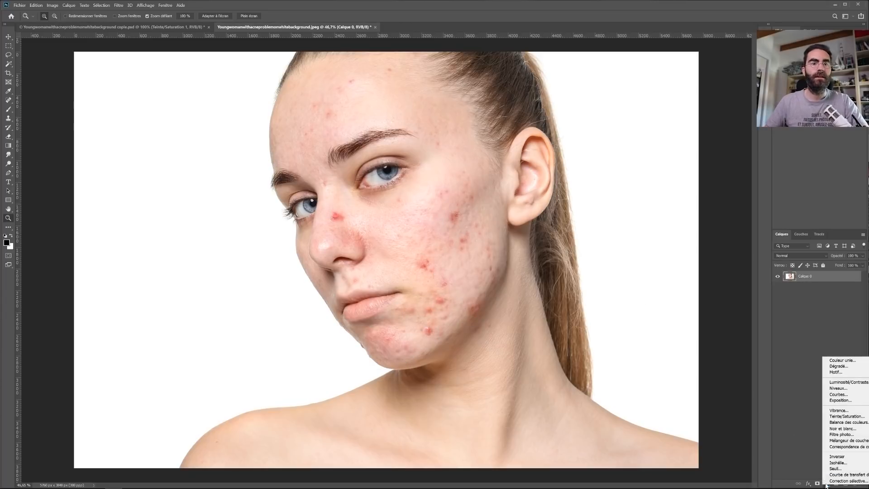
pyautogui.click(838, 417)
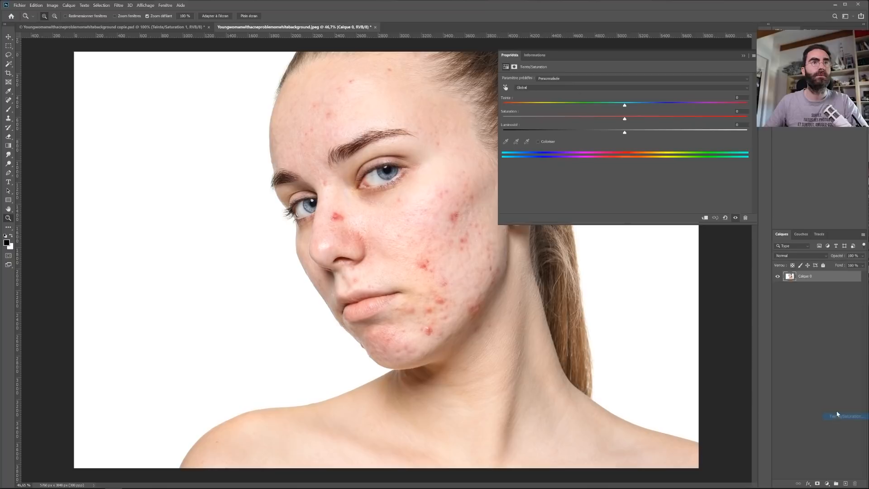
pyautogui.click(69, 5)
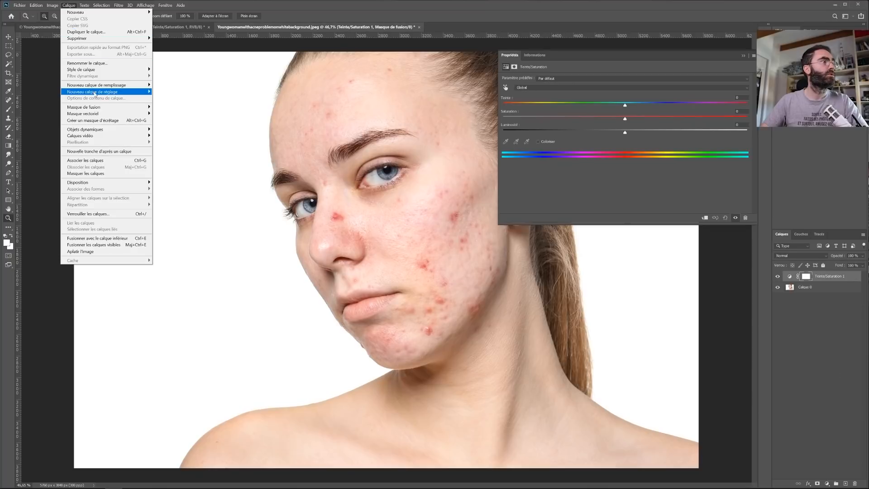
pyautogui.moveTo(94, 93)
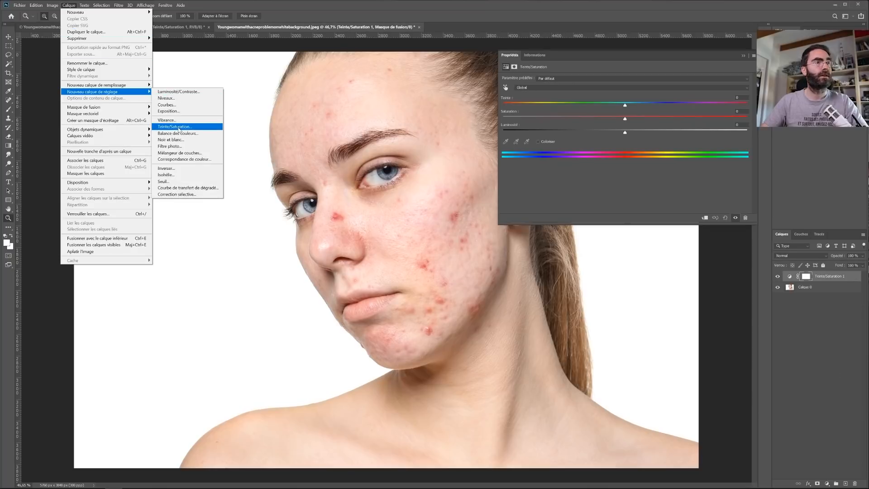
pyautogui.click(828, 320)
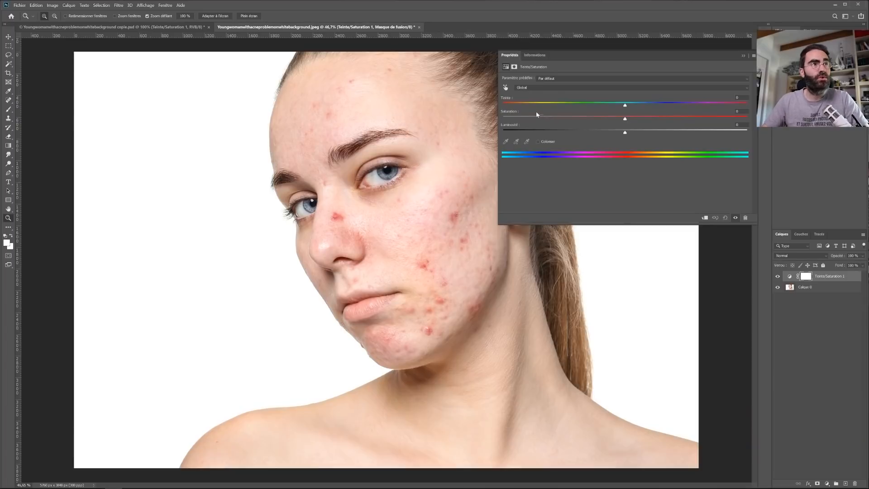
# Step: Restrict the Hue/Saturation adjustment to the reds (Rouges) range
pyautogui.click(531, 86)
pyautogui.click(531, 86)
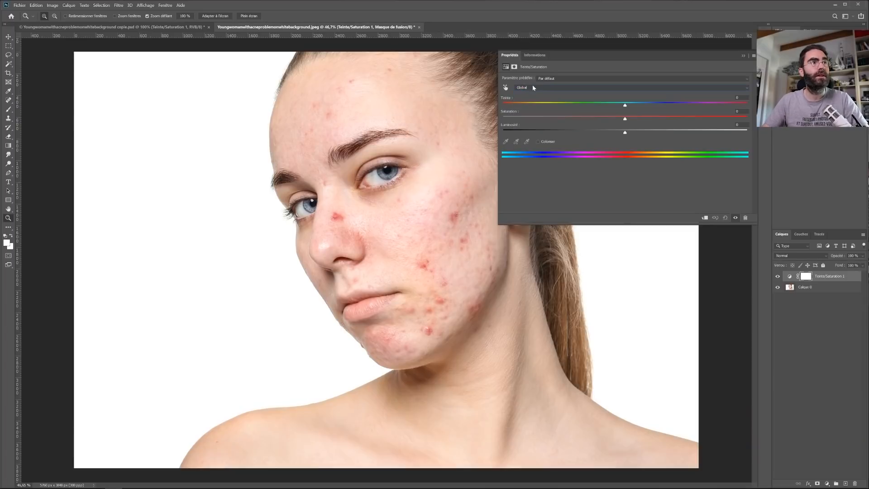
pyautogui.moveTo(626, 118); pyautogui.dragTo(570, 119)
pyautogui.click(541, 88)
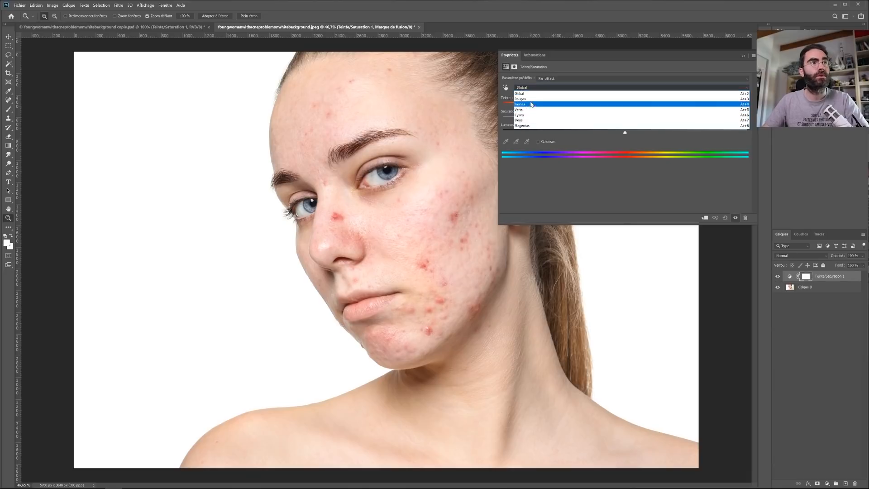
pyautogui.click(532, 98)
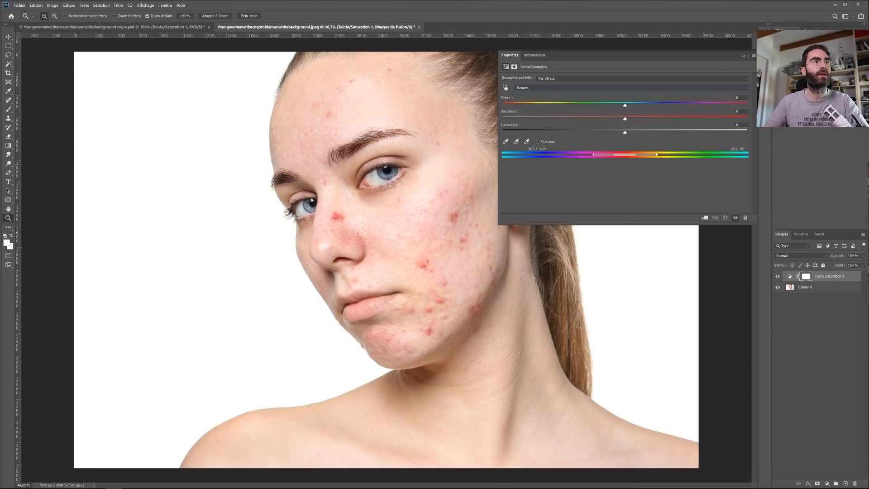
# Step: Try lowering the reds' saturation to -44, and undo that change
pyautogui.moveTo(625, 119); pyautogui.dragTo(593, 119)
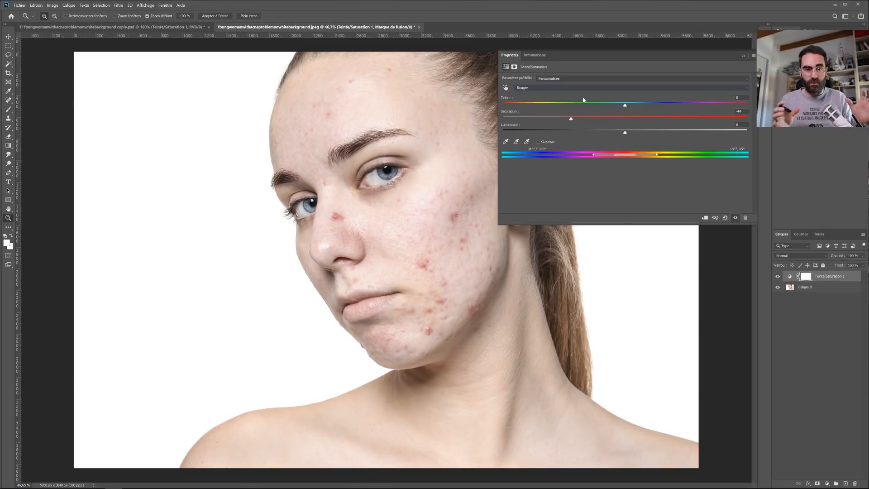
pyautogui.hotkey('ctrl', 'z')
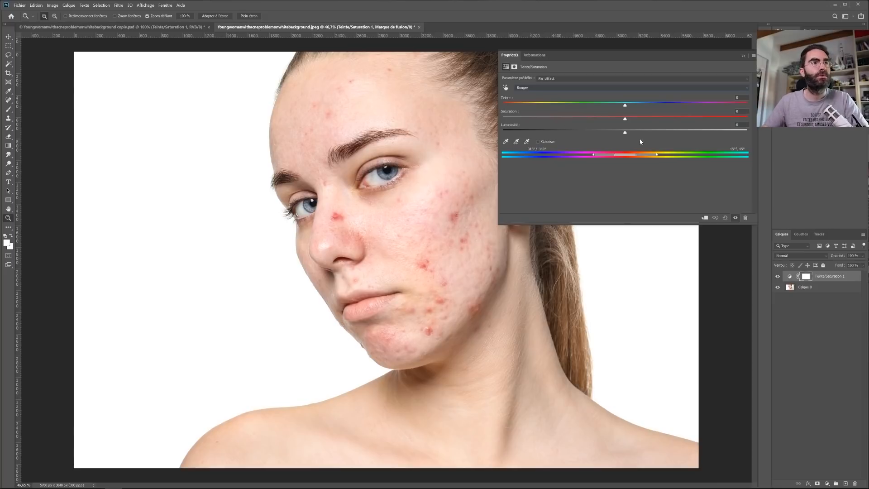
# Step: Exaggerate the reds by setting saturation to +100 and hue to +180 so the affected areas stand out
pyautogui.moveTo(627, 118); pyautogui.dragTo(747, 118)
pyautogui.moveTo(624, 103); pyautogui.dragTo(747, 105)
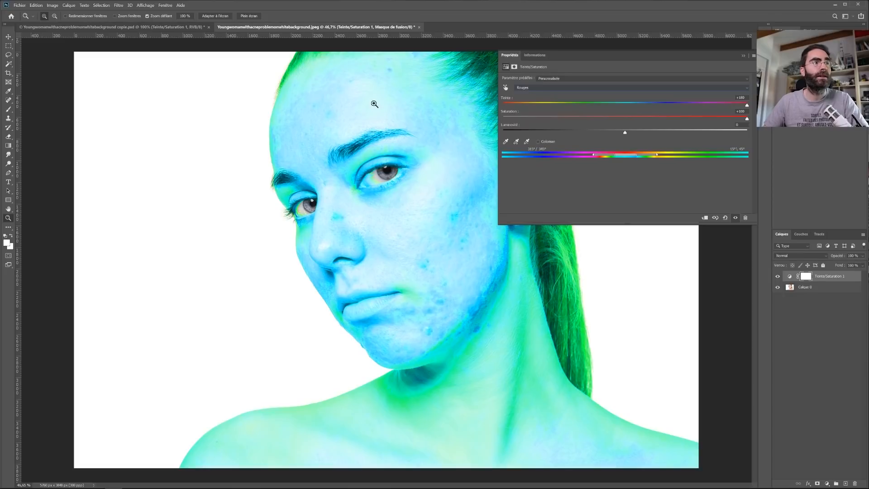
# Step: Narrow and shift the affected colour range of the reds so it isolates mainly the facial redness
pyautogui.moveTo(624, 158); pyautogui.dragTo(622, 159)
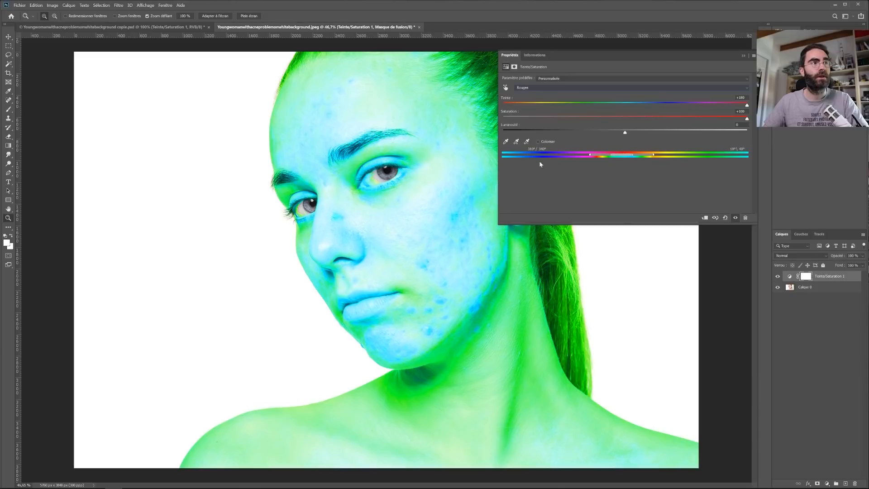
pyautogui.moveTo(624, 157); pyautogui.dragTo(628, 158)
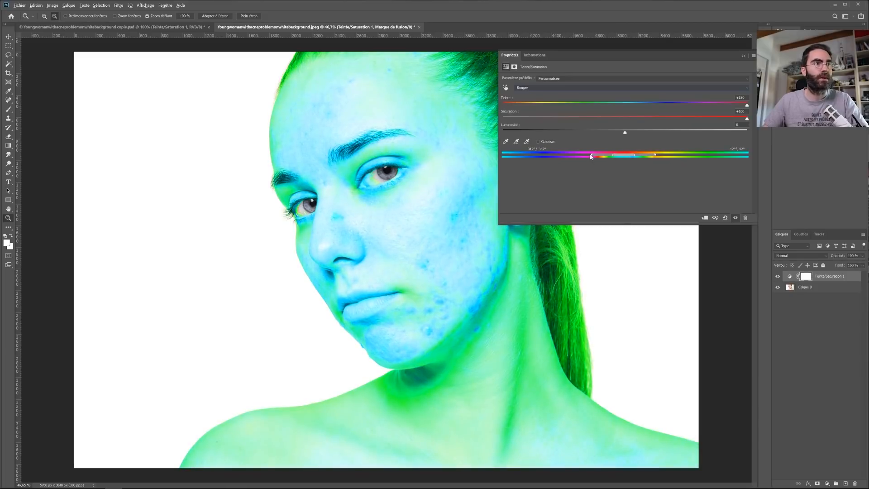
pyautogui.moveTo(593, 156)
pyautogui.mouseDown()
pyautogui.moveTo(648, 157)
pyautogui.moveTo(633, 157)
pyautogui.mouseUp()
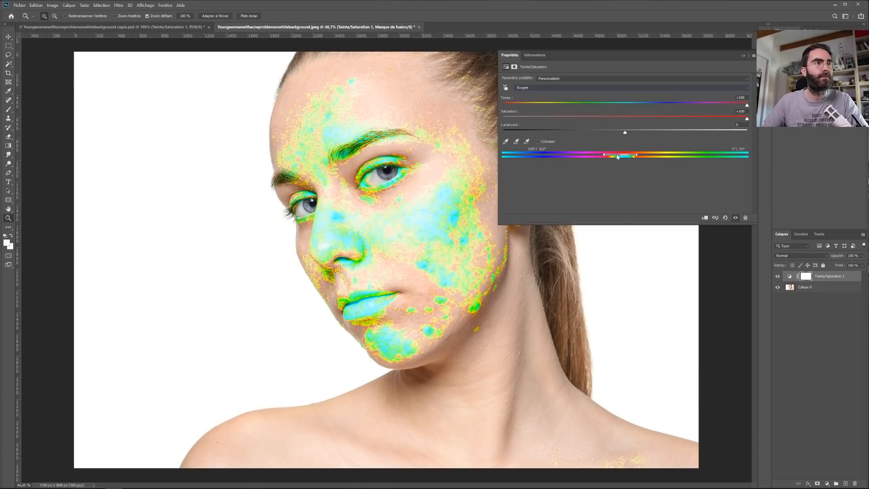
pyautogui.moveTo(605, 157); pyautogui.dragTo(616, 157)
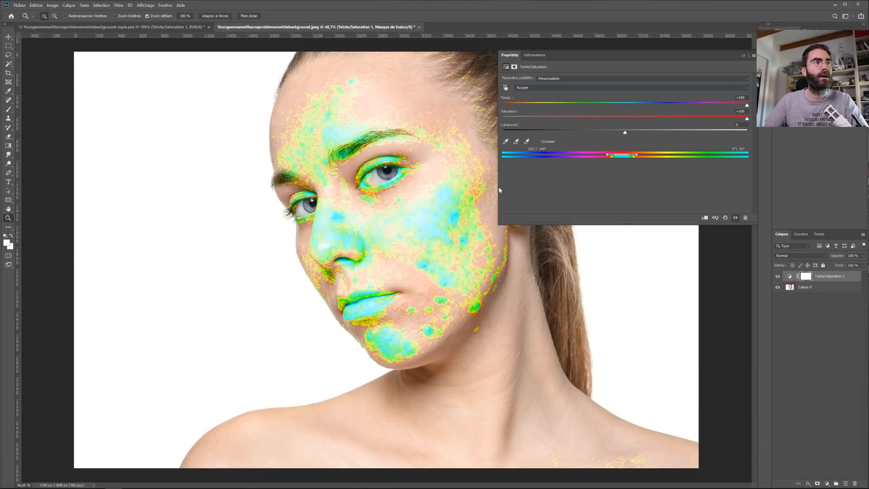
pyautogui.moveTo(499, 186); pyautogui.dragTo(445, 180)
pyautogui.moveTo(602, 157); pyautogui.dragTo(595, 160)
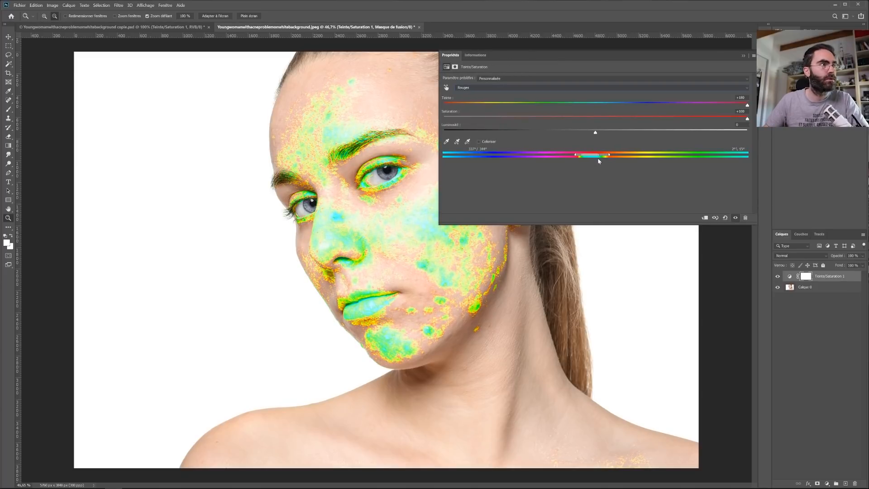
# Step: Reset the reds' hue and saturation to 0 and make the properties area narrower to uncover the face
pyautogui.moveTo(748, 106); pyautogui.dragTo(599, 108)
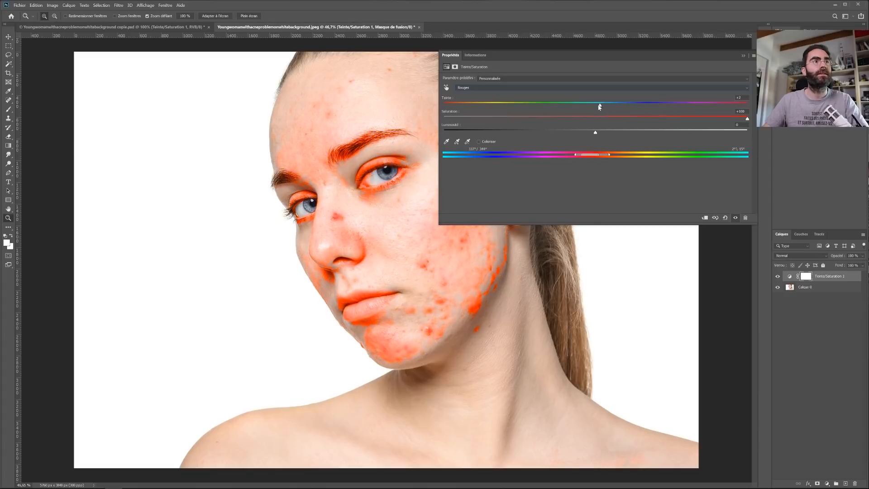
pyautogui.write('0')
pyautogui.press('Tab')
pyautogui.write('0')
pyautogui.moveTo(440, 131); pyautogui.dragTo(641, 146)
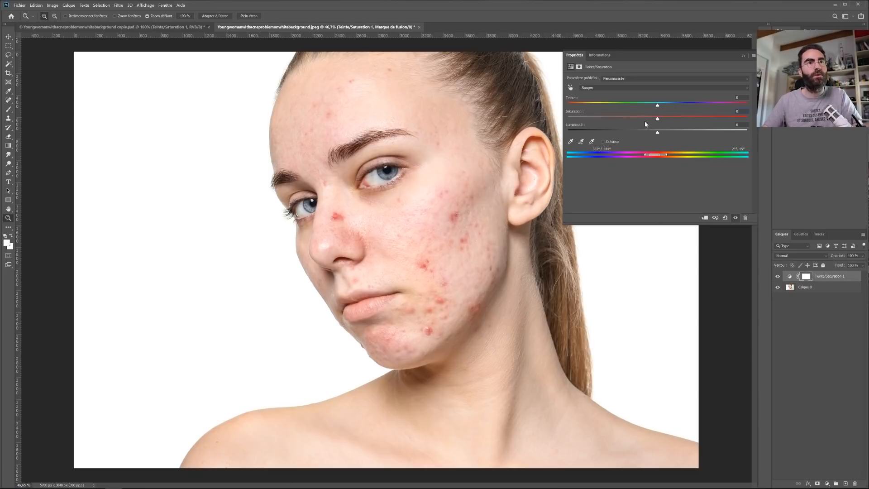
# Step: Shift the reds' hue slightly toward orange and raise their luminosity to +4
pyautogui.moveTo(659, 107)
pyautogui.mouseDown()
pyautogui.moveTo(668, 112)
pyautogui.moveTo(657, 114)
pyautogui.moveTo(673, 116)
pyautogui.mouseUp()
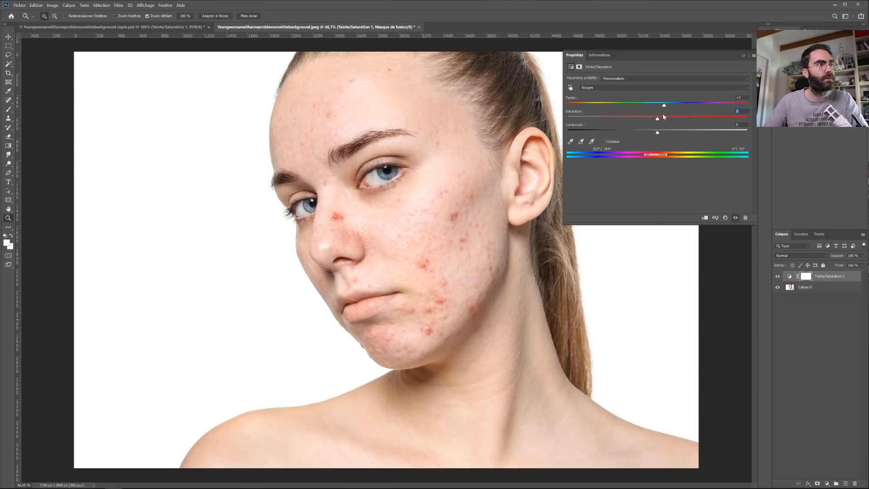
pyautogui.moveTo(664, 114)
pyautogui.mouseDown()
pyautogui.moveTo(656, 114)
pyautogui.moveTo(663, 114)
pyautogui.mouseUp()
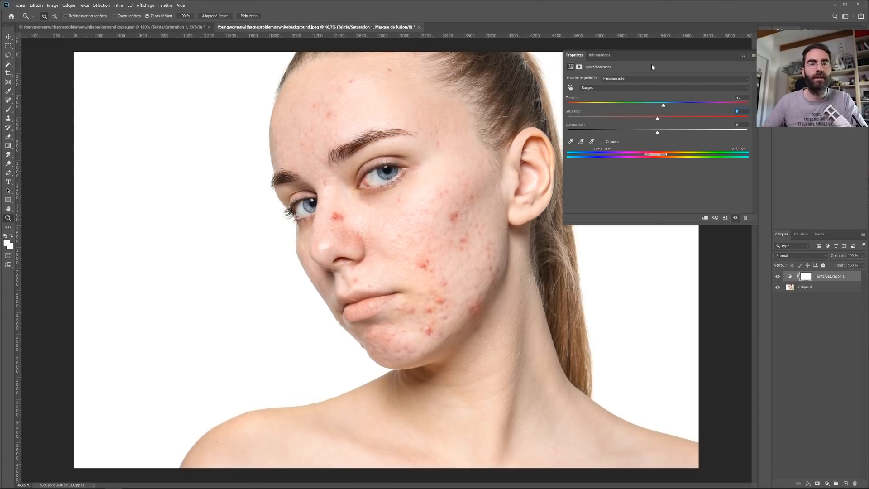
pyautogui.moveTo(667, 109); pyautogui.dragTo(660, 123)
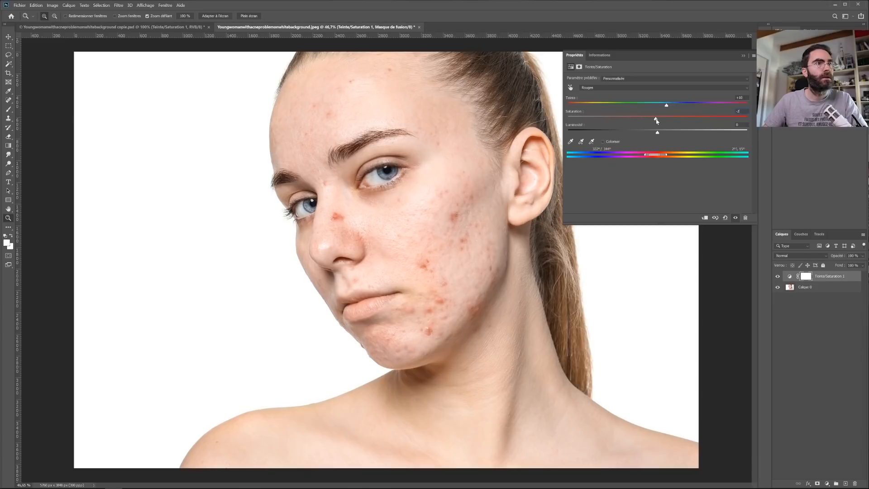
pyautogui.moveTo(658, 133); pyautogui.dragTo(663, 134)
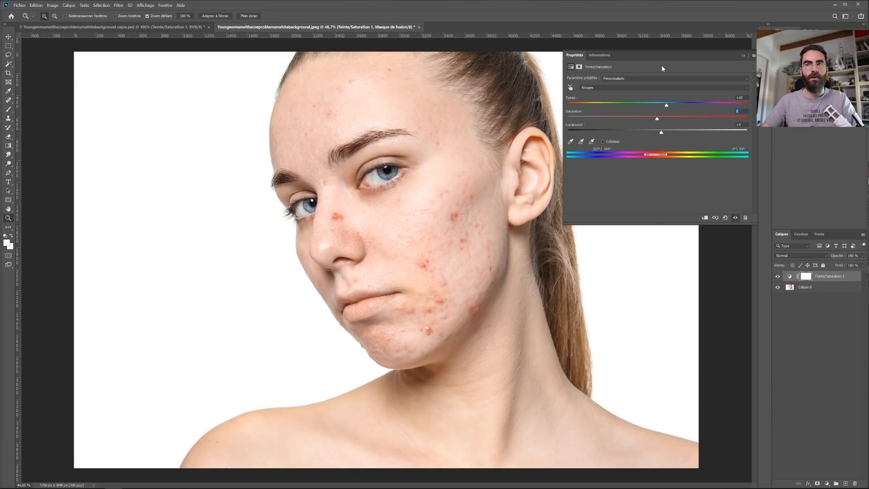
# Step: Compare the portrait with and without the adjustment, increase the reds' hue a little further, and raise their luminosity to +9
pyautogui.click(778, 276)
pyautogui.click(778, 277)
pyautogui.click(779, 276)
pyautogui.click(778, 276)
pyautogui.click(778, 277)
pyautogui.click(778, 277)
pyautogui.moveTo(668, 106); pyautogui.dragTo(670, 107)
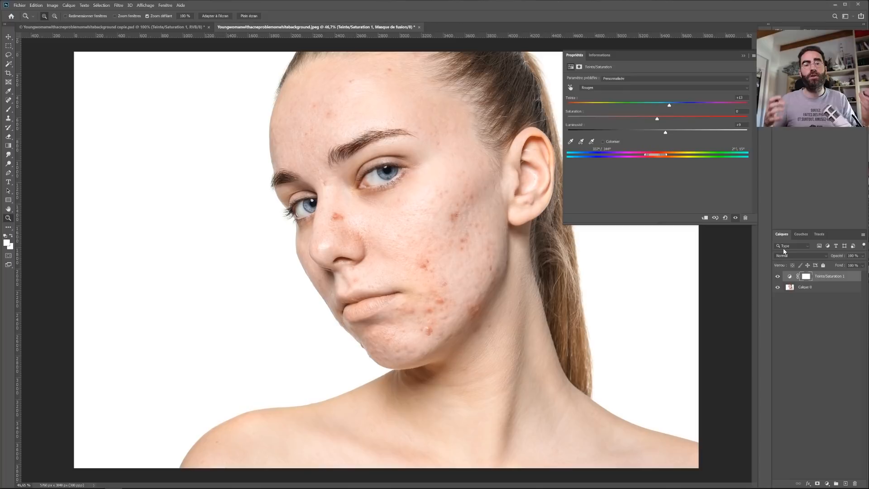
pyautogui.click(778, 276)
pyautogui.click(778, 277)
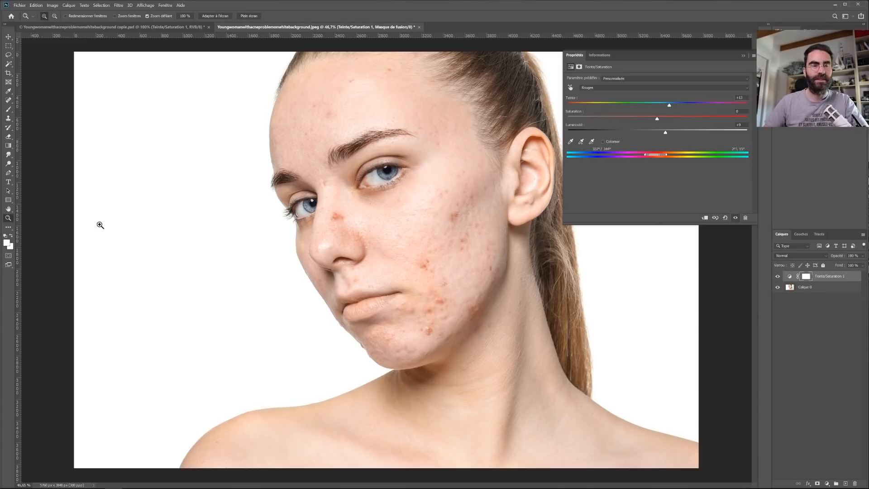
# Step: Paint black over the lips on the Hue/Saturation layer's mask with a soft brush to restore their original colour
pyautogui.click(745, 56)
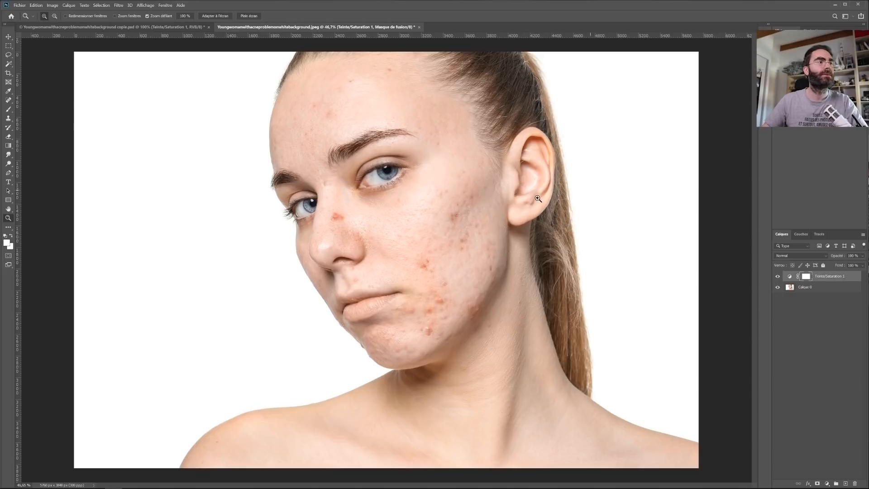
pyautogui.click(811, 292)
pyautogui.click(806, 278)
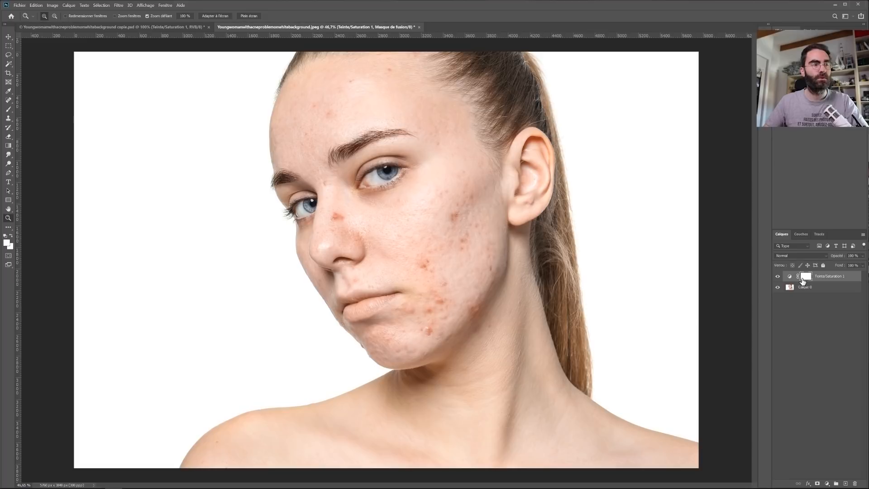
pyautogui.press('b')
pyautogui.keyDown('alt'); pyautogui.rightClick(366, 312); pyautogui.keyUp('alt')
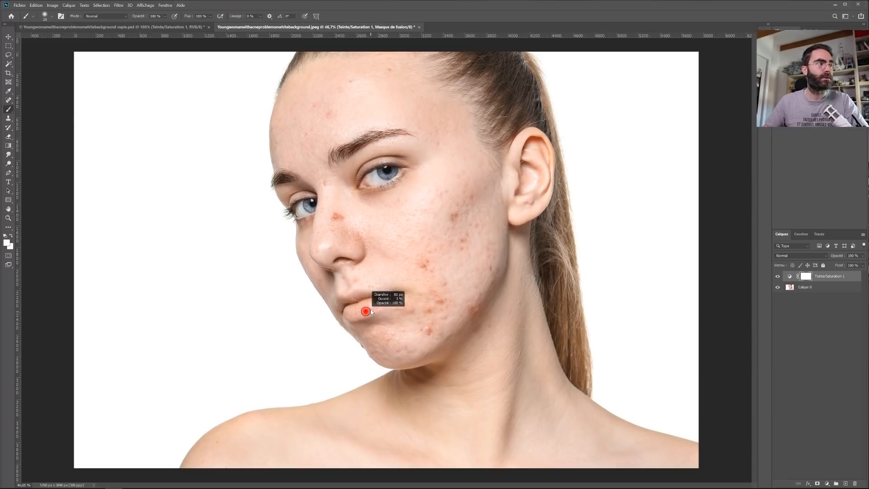
pyautogui.press('x')
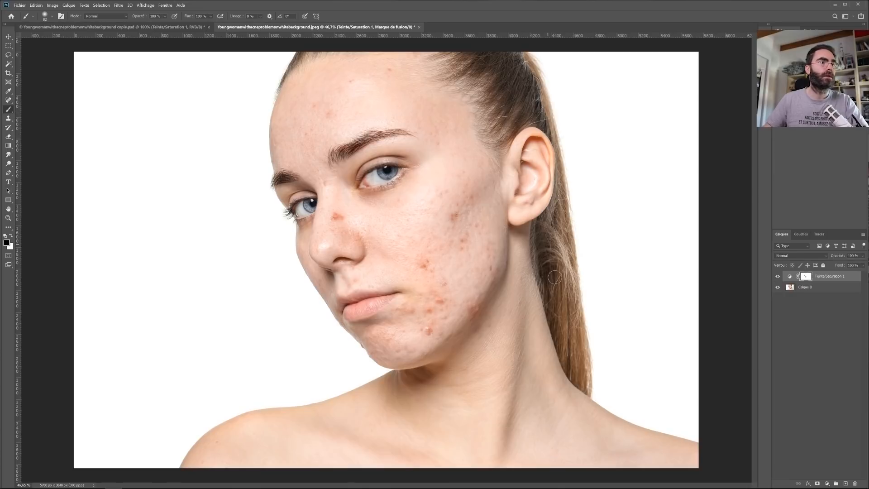
# Step: Toggle the adjustment layer's visibility to compare before and after, and add an empty layer on top
pyautogui.click(778, 277)
pyautogui.click(778, 277)
pyautogui.click(778, 277)
pyautogui.click(778, 277)
pyautogui.click(778, 277)
pyautogui.click(778, 277)
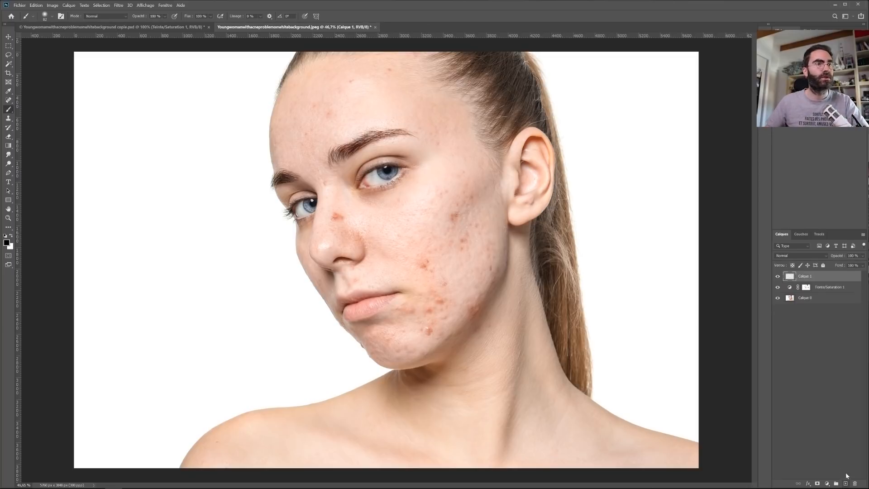
# Step: Remove the red blemish on the bridge of the nose with the Spot Healing Brush (Outil Correcteur localisé)
pyautogui.click(9, 101)
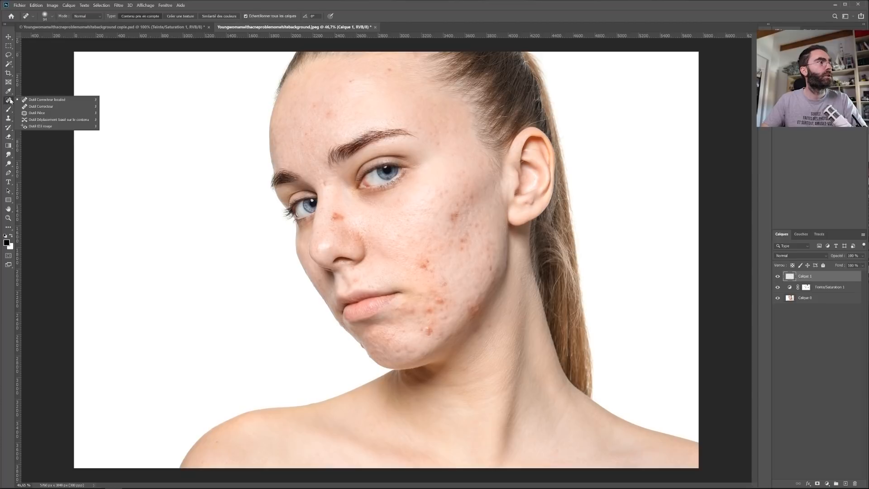
pyautogui.click(38, 100)
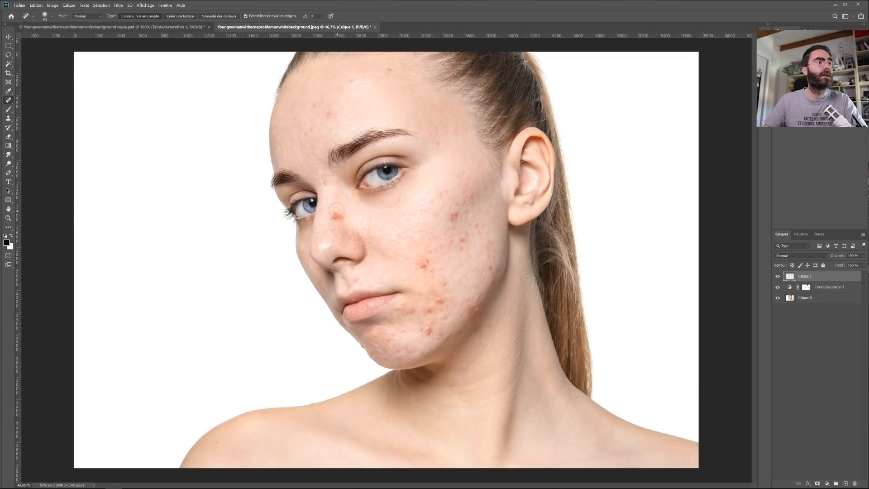
pyautogui.moveTo(336, 218); pyautogui.dragTo(339, 217)
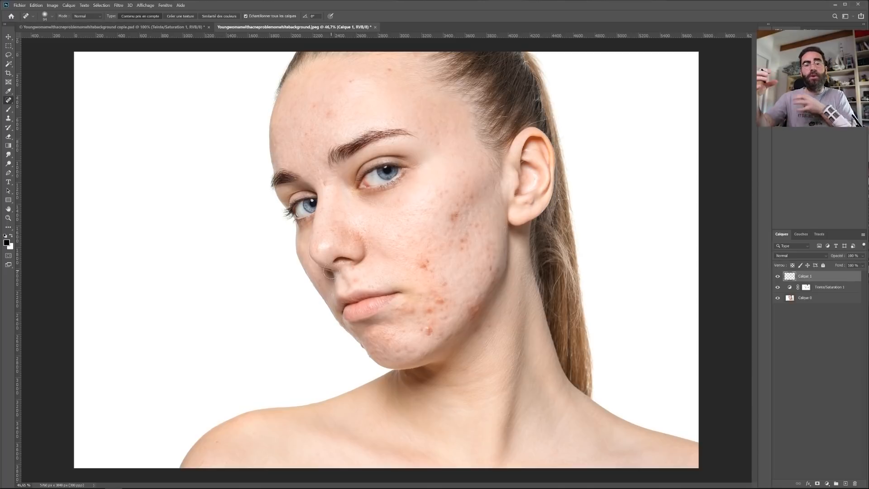
# Step: Undo the healing on the nose bridge and move the empty layer Calque 1 below the Hue/Saturation adjustment layer
pyautogui.hotkey('ctrl', 'z')
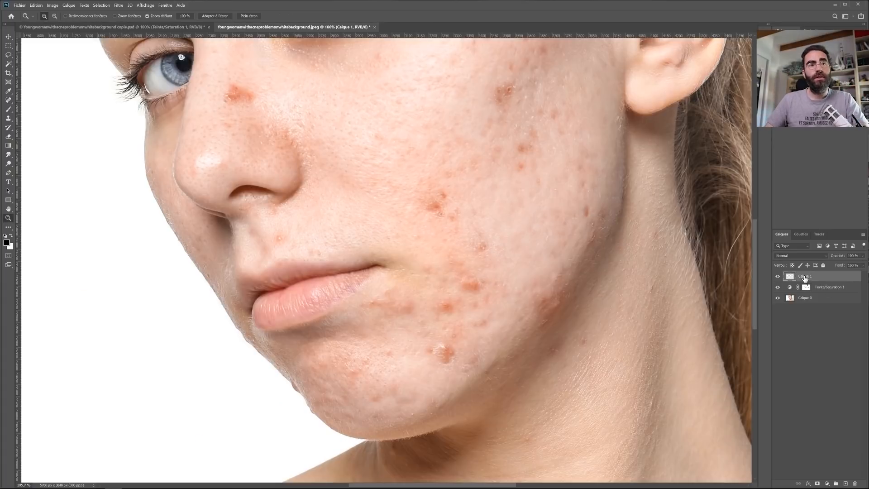
pyautogui.moveTo(824, 280); pyautogui.dragTo(808, 294)
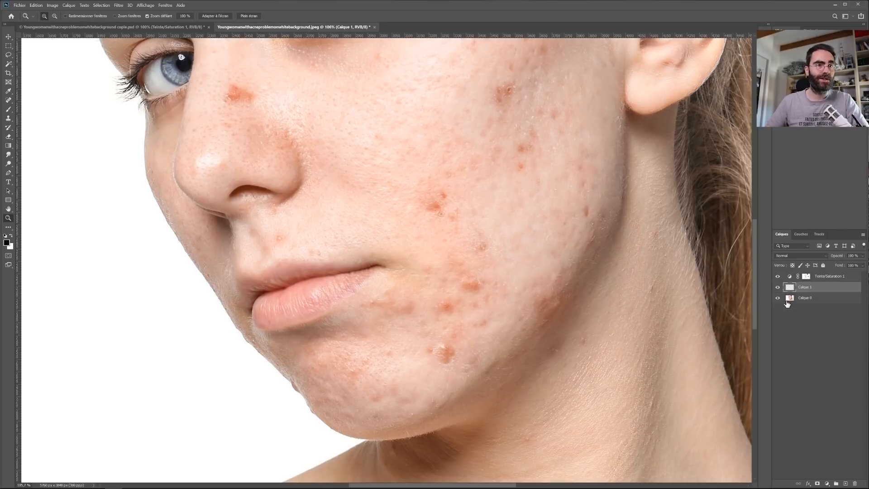
# Step: Remove the red blemishes beside the mouth corner on Calque 1 with a resized Spot Healing Brush
pyautogui.press('j')
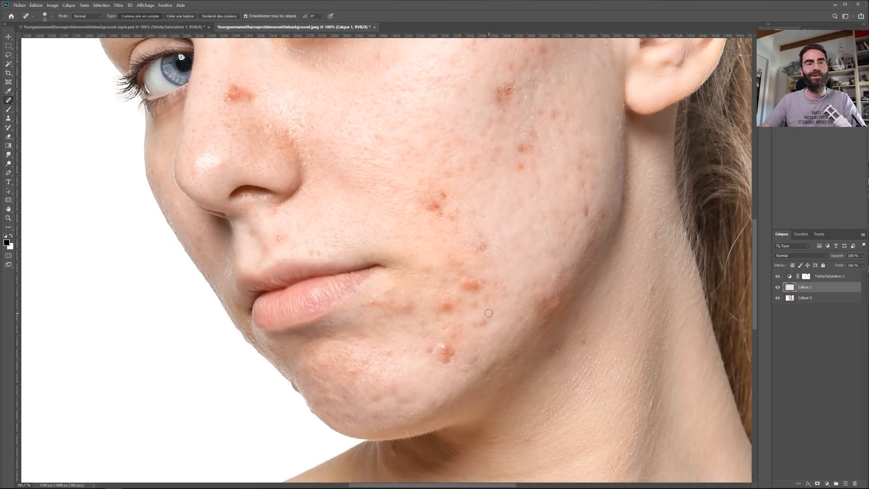
pyautogui.rightClick(11, 100)
pyautogui.click(24, 100)
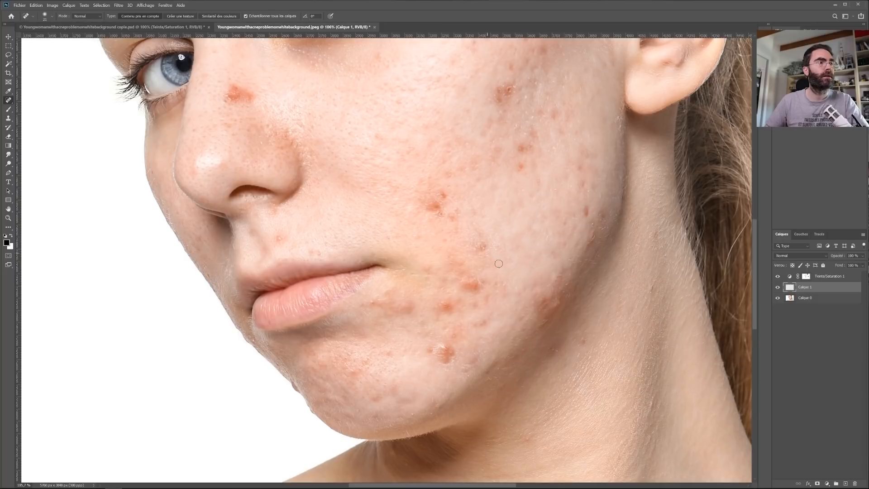
pyautogui.keyDown('alt'); pyautogui.rightClick(484, 252); pyautogui.keyUp('alt')
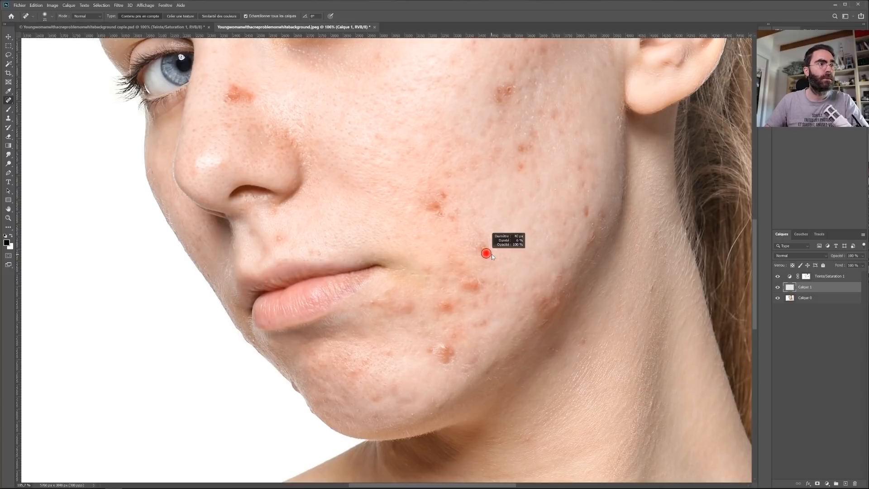
pyautogui.click(477, 249)
pyautogui.moveTo(472, 281)
pyautogui.mouseDown()
pyautogui.moveTo(467, 291)
pyautogui.moveTo(480, 286)
pyautogui.mouseUp()
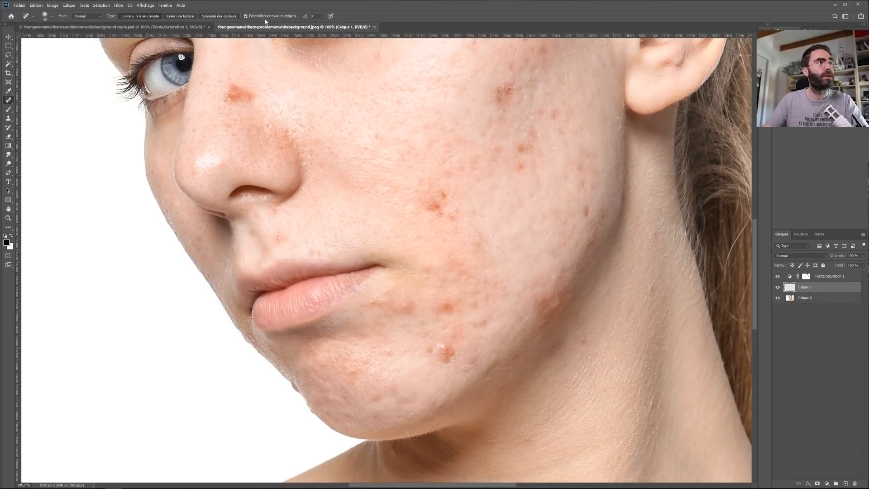
# Step: Heal the most visible spots on the upper cheek, mid-cheek, above the upper lip and on the lower cheek near the chin
pyautogui.moveTo(503, 103); pyautogui.dragTo(505, 86)
pyautogui.moveTo(432, 195)
pyautogui.mouseDown()
pyautogui.moveTo(433, 216)
pyautogui.moveTo(444, 197)
pyautogui.mouseUp()
pyautogui.moveTo(438, 203); pyautogui.dragTo(430, 209)
pyautogui.moveTo(271, 235); pyautogui.dragTo(280, 237)
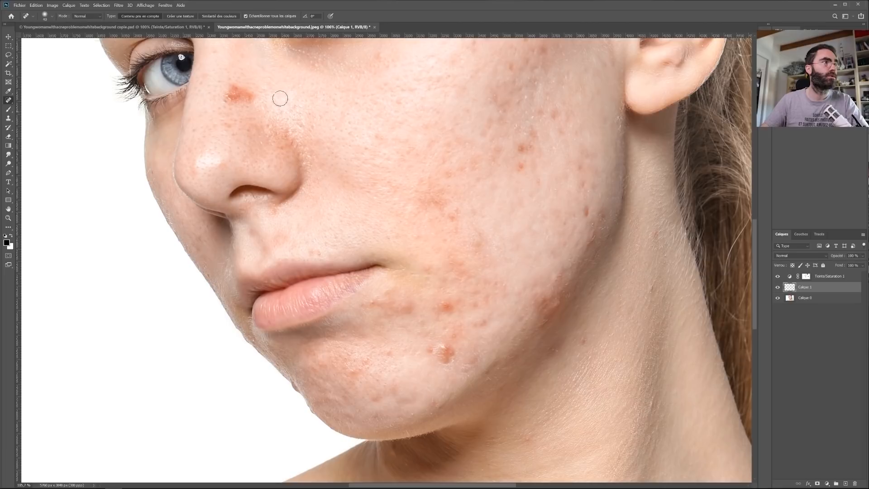
pyautogui.moveTo(461, 371)
pyautogui.mouseDown()
pyautogui.moveTo(432, 343)
pyautogui.moveTo(445, 305)
pyautogui.mouseUp()
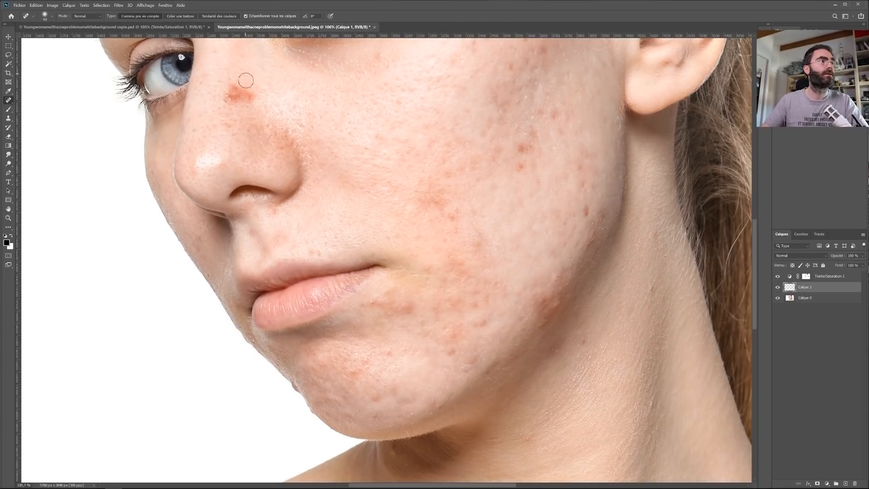
# Step: Try to remove the red blemish on the nose bridge with the Spot Healing Brush
pyautogui.moveTo(233, 99)
pyautogui.mouseDown()
pyautogui.moveTo(230, 87)
pyautogui.moveTo(249, 132)
pyautogui.moveTo(272, 149)
pyautogui.mouseUp()
pyautogui.press('z')
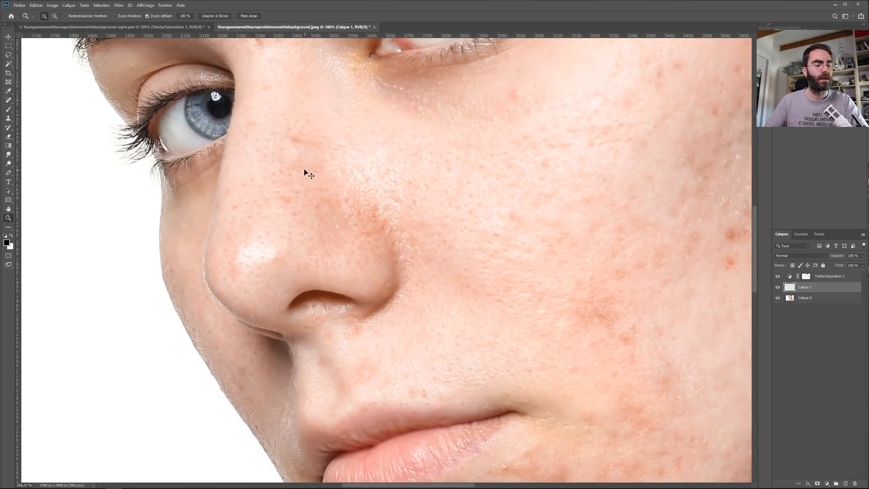
# Step: Repair the red blemish on the nose bridge with the Healing Brush (Outil Correcteur), sampling clean skin nearby on the nose
pyautogui.click(9, 101)
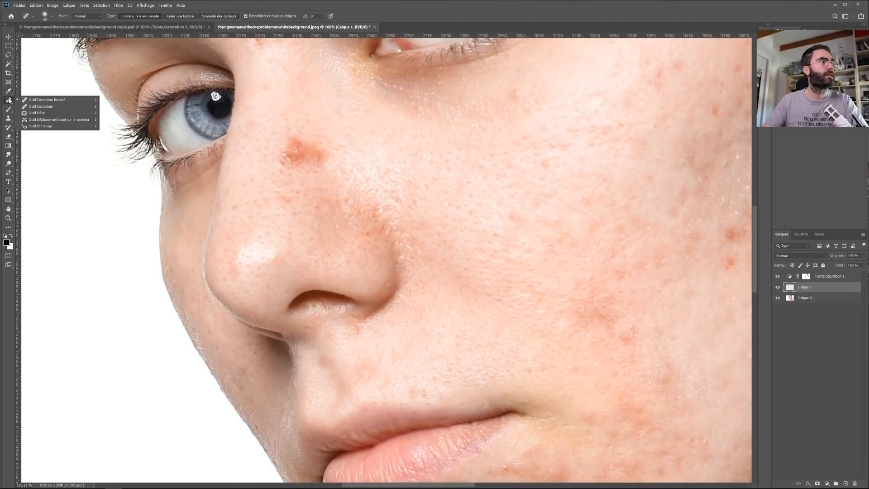
pyautogui.click(33, 108)
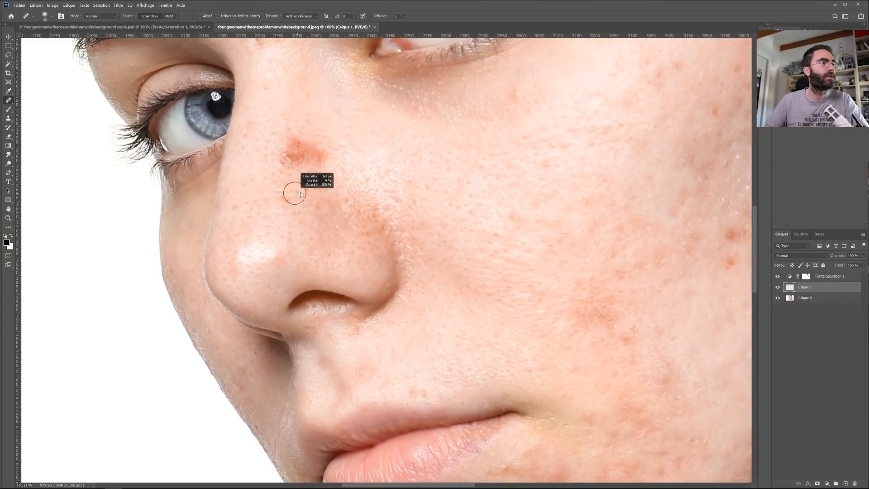
pyautogui.moveTo(295, 193); pyautogui.dragTo(300, 192)
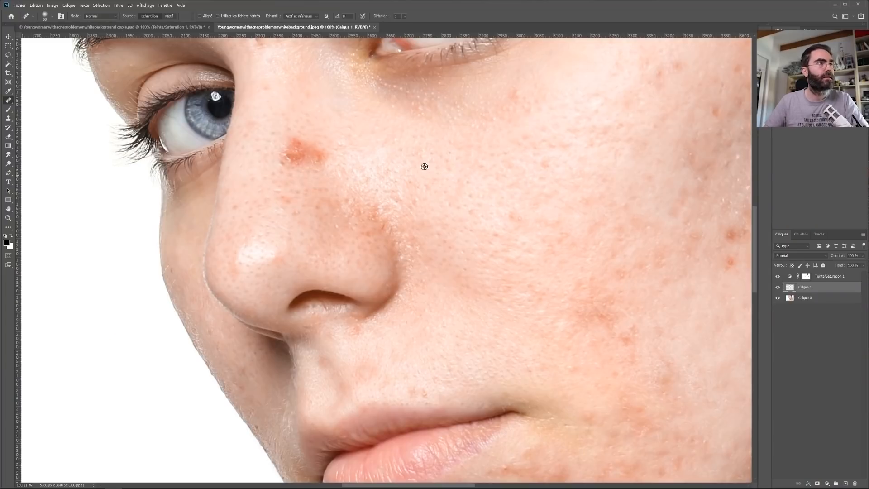
pyautogui.keyDown('alt'); pyautogui.click(323, 230); pyautogui.keyUp('alt')
pyautogui.moveTo(298, 176)
pyautogui.mouseDown()
pyautogui.moveTo(298, 147)
pyautogui.moveTo(319, 159)
pyautogui.moveTo(300, 165)
pyautogui.moveTo(297, 147)
pyautogui.moveTo(305, 148)
pyautogui.moveTo(320, 159)
pyautogui.moveTo(298, 156)
pyautogui.mouseUp()
# Step: Heal the red spots around the nose and across the cheek with the Healing Brush, sampling clean skin near each one
pyautogui.moveTo(374, 226)
pyautogui.mouseDown()
pyautogui.moveTo(291, 252)
pyautogui.moveTo(278, 266)
pyautogui.mouseUp()
pyautogui.moveTo(413, 135)
pyautogui.mouseDown()
pyautogui.moveTo(401, 137)
pyautogui.moveTo(422, 132)
pyautogui.mouseUp()
pyautogui.keyDown('alt'); pyautogui.click(400, 139); pyautogui.keyUp('alt')
pyautogui.moveTo(332, 213); pyautogui.dragTo(91, 177)
pyautogui.moveTo(399, 237)
pyautogui.mouseDown()
pyautogui.moveTo(406, 240)
pyautogui.moveTo(400, 269)
pyautogui.moveTo(344, 240)
pyautogui.moveTo(388, 229)
pyautogui.mouseUp()
pyautogui.keyDown('alt'); pyautogui.click(445, 225); pyautogui.keyUp('alt')
pyautogui.click(415, 220)
pyautogui.keyDown('alt'); pyautogui.click(394, 293); pyautogui.keyUp('alt')
pyautogui.keyDown('alt'); pyautogui.click(395, 253); pyautogui.keyUp('alt')
pyautogui.click(410, 252)
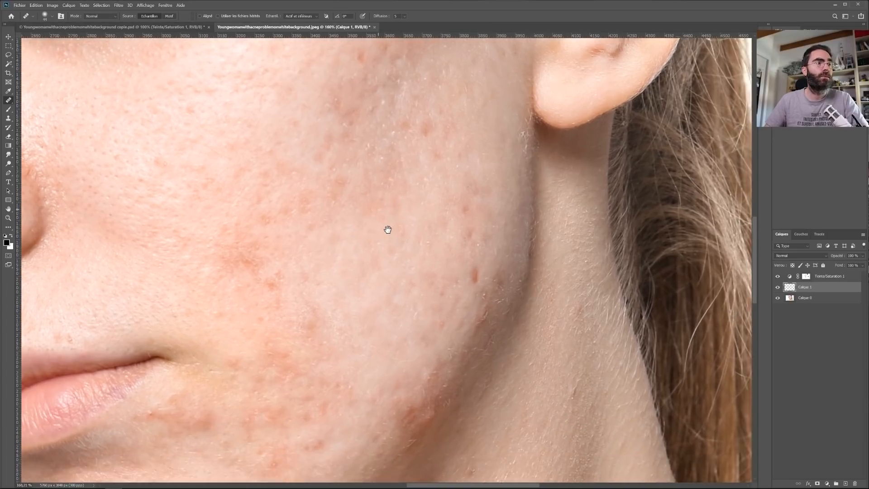
# Step: Remove the dark red spot on the outer cheek near the jawline and the small blemish on the neck
pyautogui.click(475, 278)
pyautogui.moveTo(487, 312); pyautogui.dragTo(494, 246)
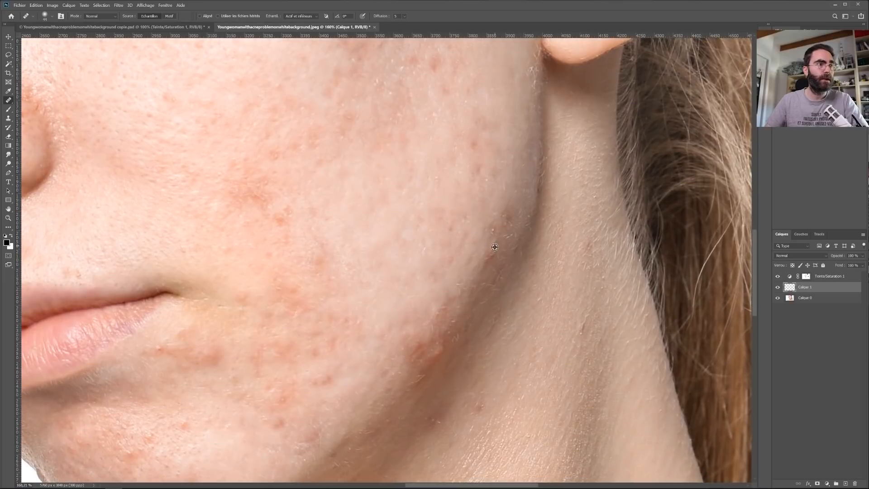
pyautogui.moveTo(481, 402); pyautogui.dragTo(485, 297)
pyautogui.moveTo(310, 262); pyautogui.dragTo(360, 266)
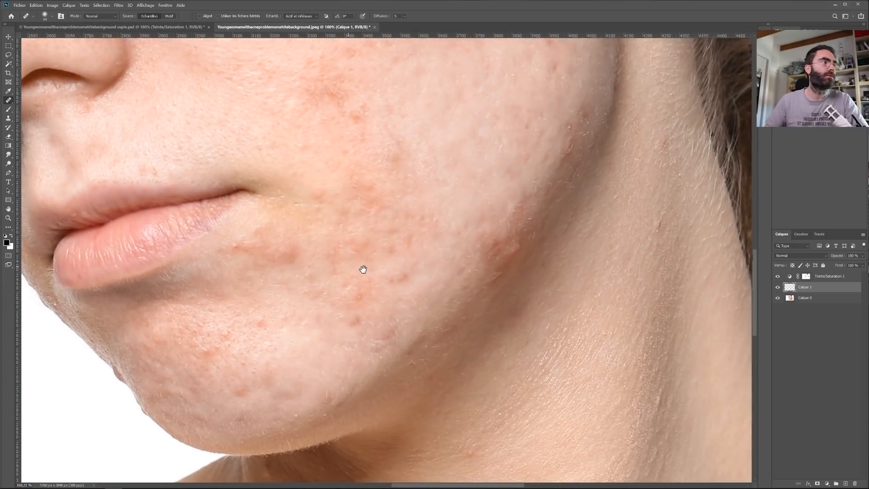
# Step: Remove the small blemishes on the chin and below the mouth corner with the Spot Healing Brush
pyautogui.rightClick(11, 102)
pyautogui.click(41, 100)
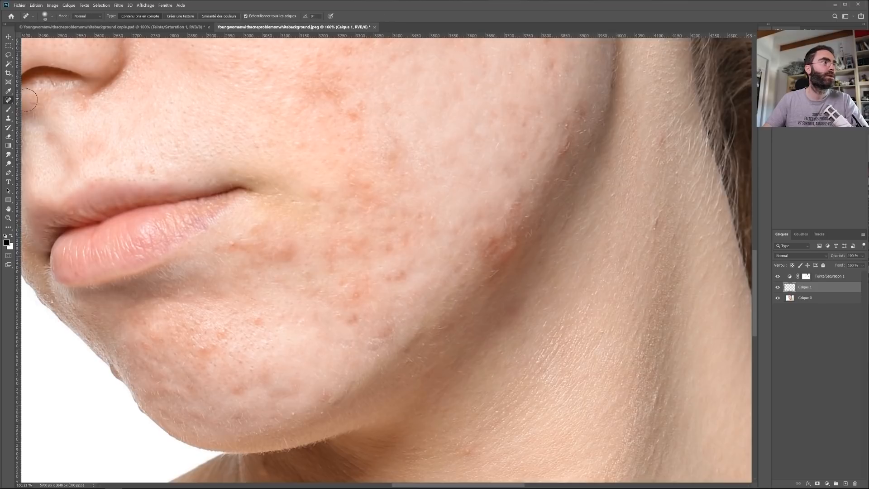
pyautogui.moveTo(272, 285); pyautogui.dragTo(316, 254)
pyautogui.click(270, 223)
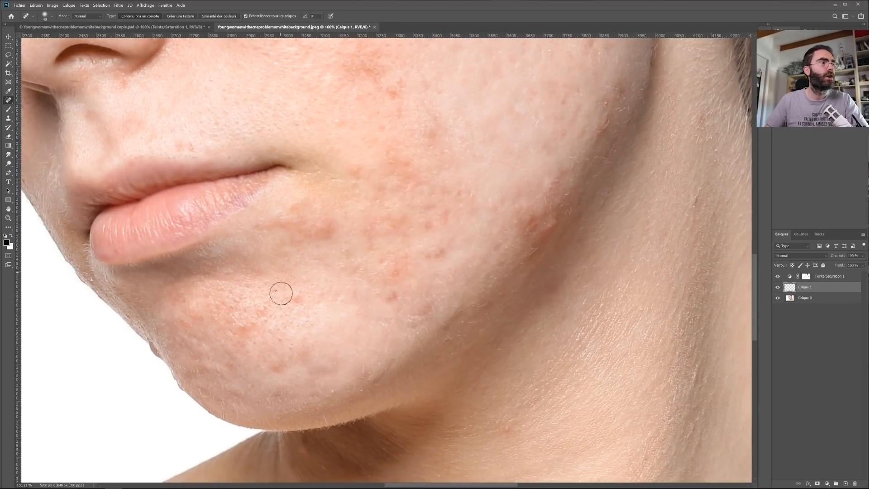
pyautogui.click(295, 299)
pyautogui.click(258, 313)
pyautogui.click(246, 323)
pyautogui.click(320, 355)
pyautogui.click(280, 368)
pyautogui.click(356, 173)
pyautogui.click(341, 225)
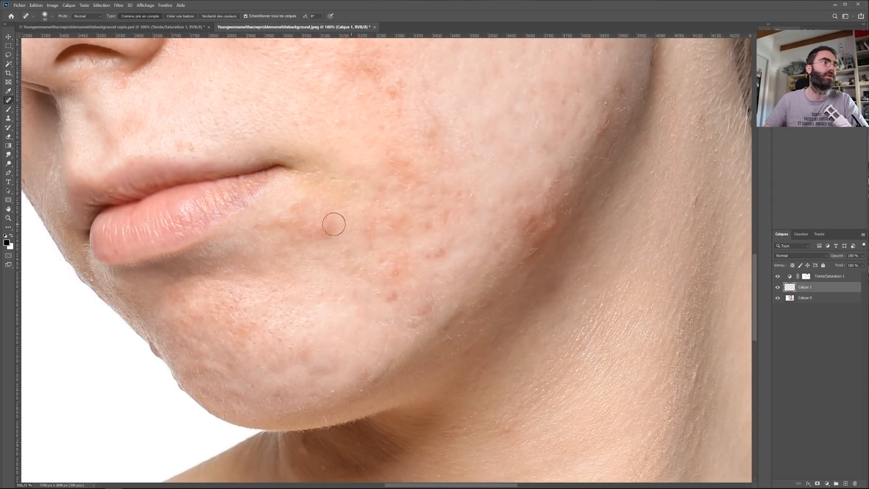
# Step: Remove the remaining red spots in the middle of the cheek with the Spot Healing Brush
pyautogui.scroll(5, 349, 244)
pyautogui.hscroll(-2, 349, 244)
pyautogui.click(405, 109)
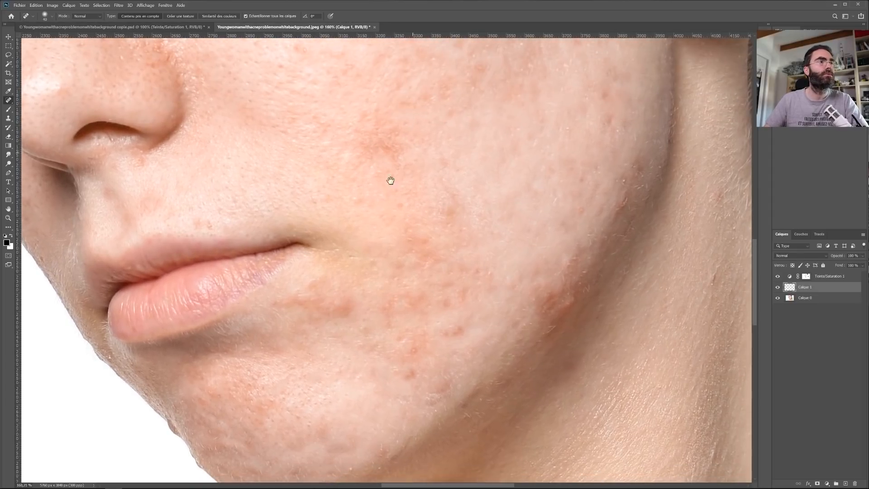
pyautogui.scroll(8, 380, 237)
pyautogui.hscroll(5, 380, 237)
pyautogui.click(452, 223)
pyautogui.click(404, 98)
pyautogui.click(382, 146)
# Step: Heal the small red marks on the upper cheek between the nose and the ear
pyautogui.scroll(3, 396, 189)
pyautogui.hscroll(-2, 396, 189)
pyautogui.click(370, 149)
pyautogui.click(352, 156)
pyautogui.click(342, 168)
pyautogui.moveTo(423, 209); pyautogui.dragTo(561, 170)
pyautogui.moveTo(357, 144)
pyautogui.mouseDown()
pyautogui.moveTo(303, 58)
pyautogui.moveTo(355, 142)
pyautogui.mouseUp()
# Step: Remove the small spots on the outer cheek below the earlobe with the Spot Healing Brush
pyautogui.click(597, 217)
pyautogui.click(599, 249)
pyautogui.click(589, 217)
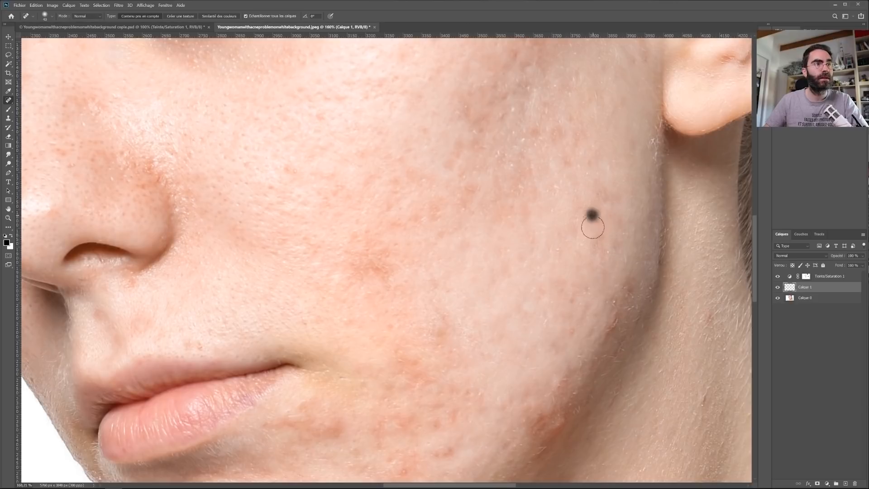
pyautogui.click(593, 217)
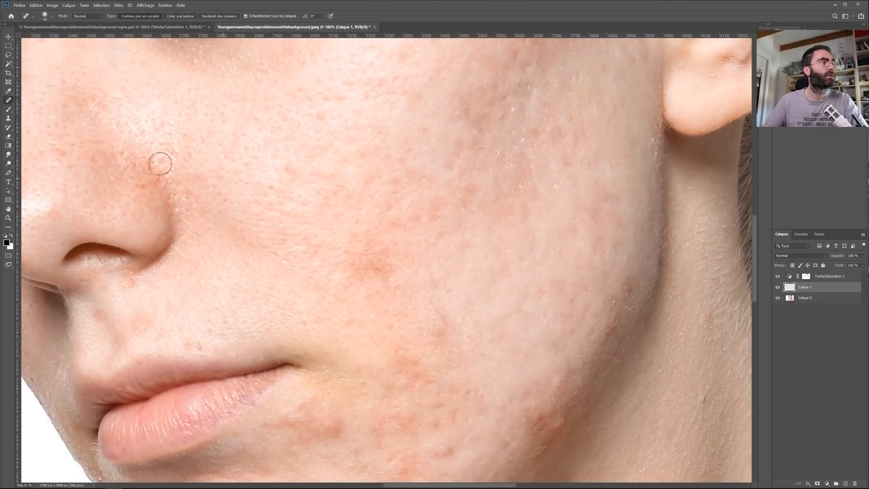
# Step: Retouch small marks on the outer cheek and along the jawline with a smaller Healing Brush, sampling nearby skin
pyautogui.rightClick(12, 103)
pyautogui.click(41, 106)
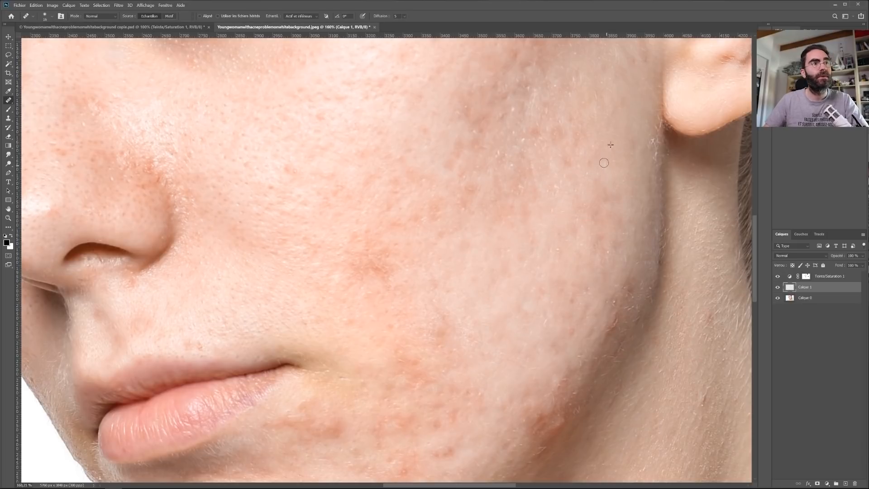
pyautogui.moveTo(482, 185); pyautogui.dragTo(431, 168)
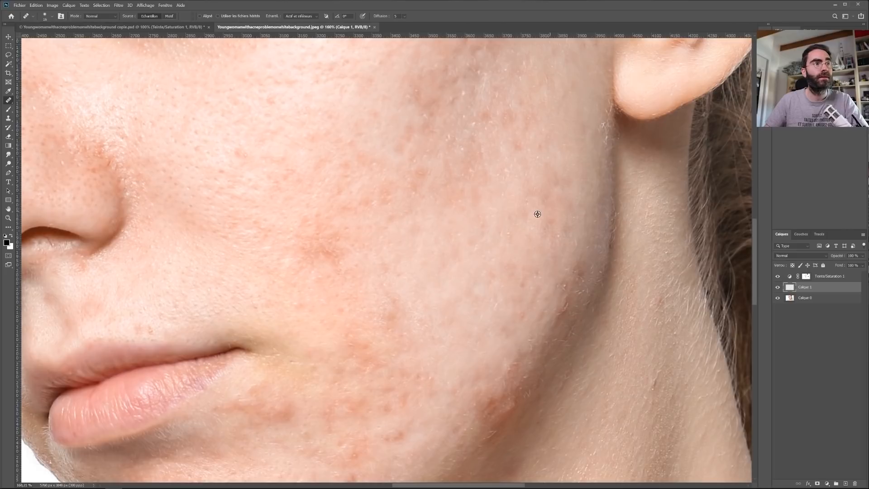
pyautogui.keyDown('alt'); pyautogui.click(532, 231); pyautogui.keyUp('alt')
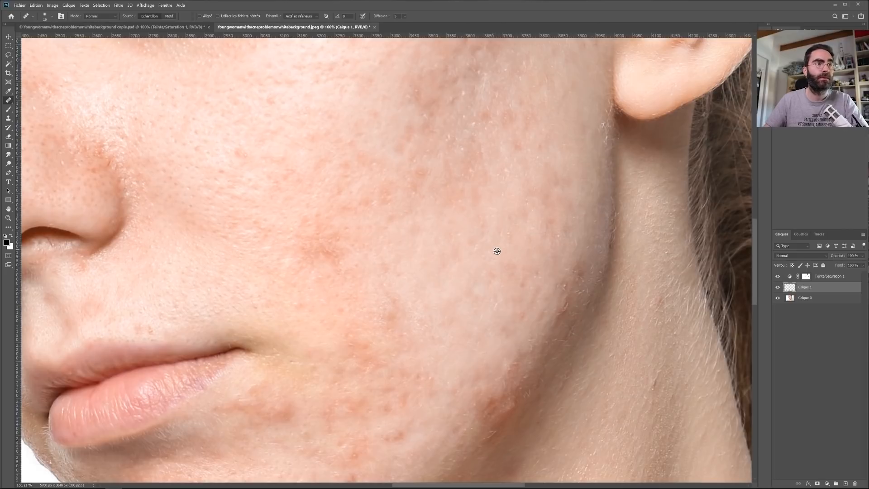
pyautogui.moveTo(499, 255); pyautogui.dragTo(446, 193)
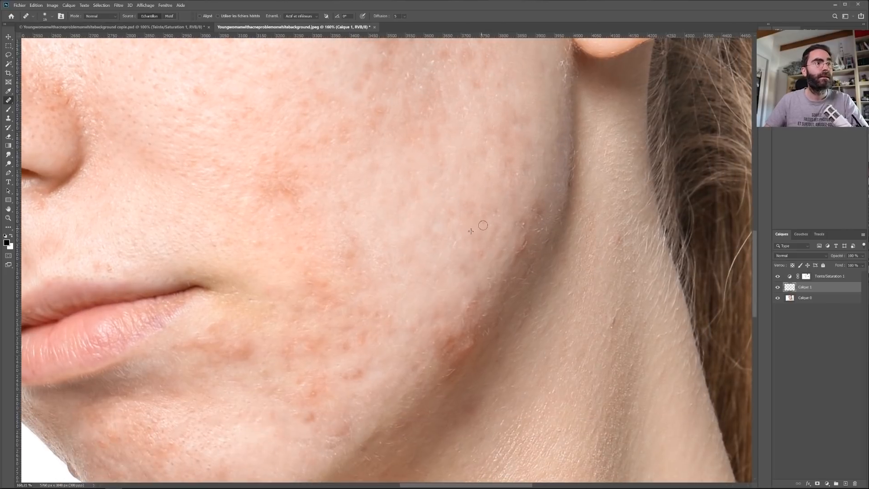
pyautogui.scroll(-2, 457, 245)
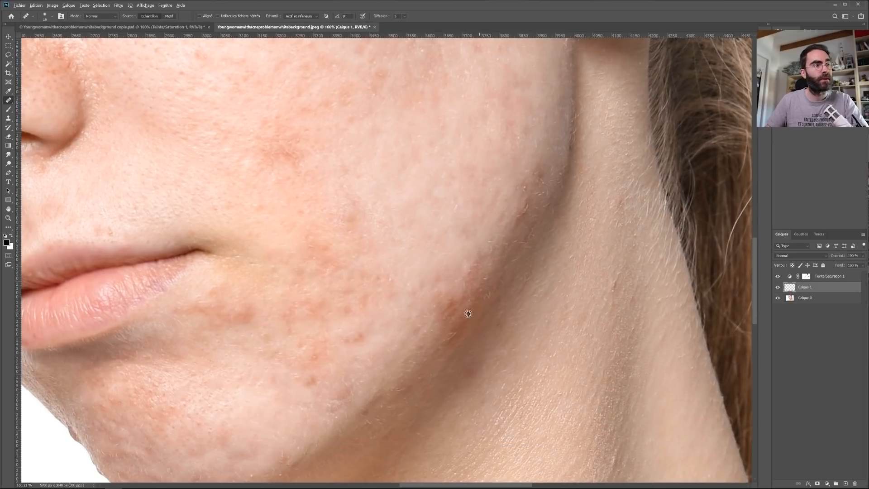
pyautogui.scroll(-2, 472, 310)
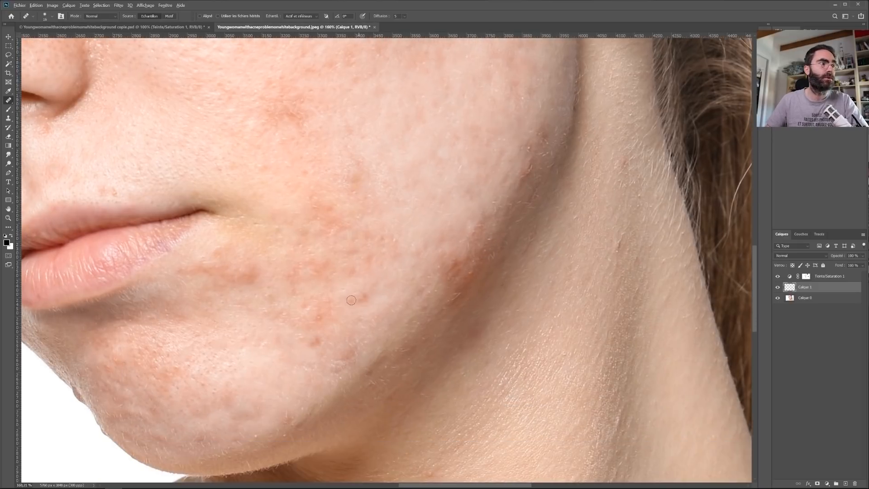
# Step: Heal the remaining spots on the chin, below the mouth corner and on the lower cheek with the Healing Brush
pyautogui.moveTo(361, 297); pyautogui.dragTo(441, 249)
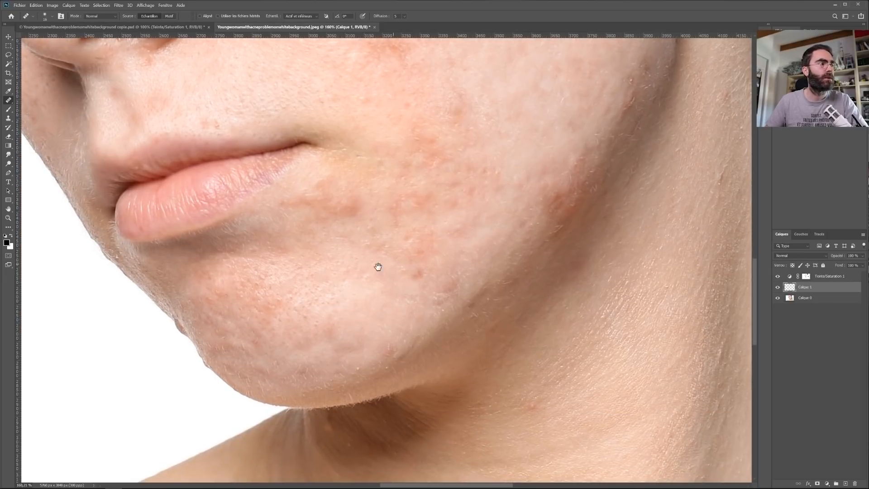
pyautogui.moveTo(380, 267); pyautogui.dragTo(430, 252)
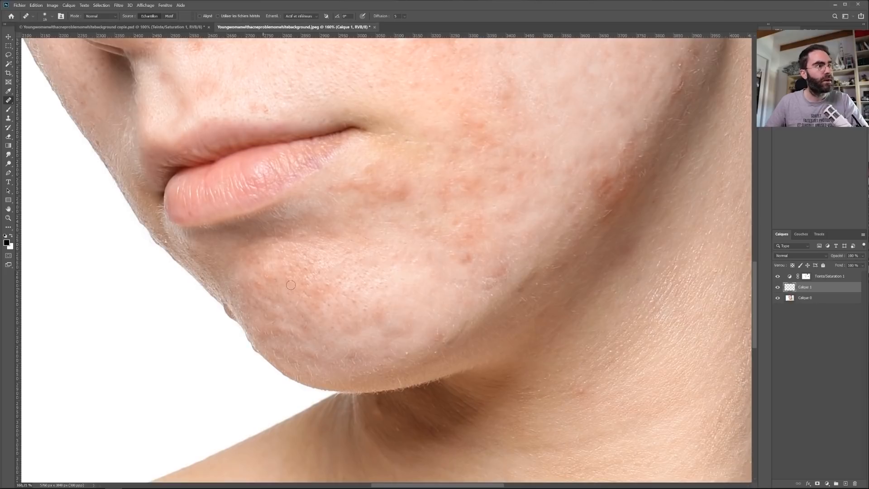
pyautogui.click(269, 277)
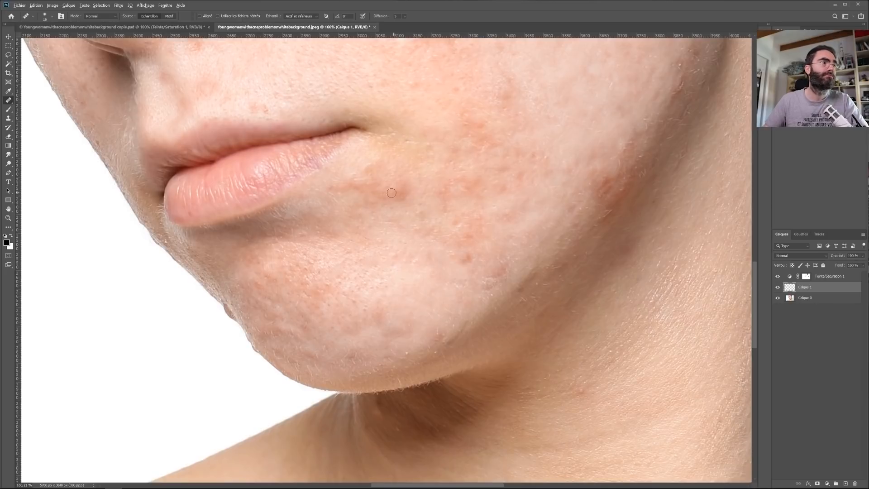
pyautogui.moveTo(400, 197); pyautogui.dragTo(408, 198)
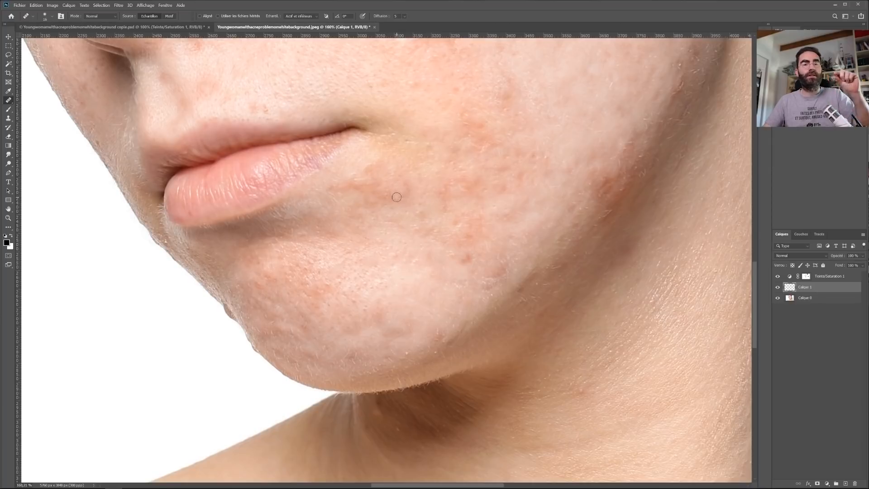
pyautogui.click(464, 261)
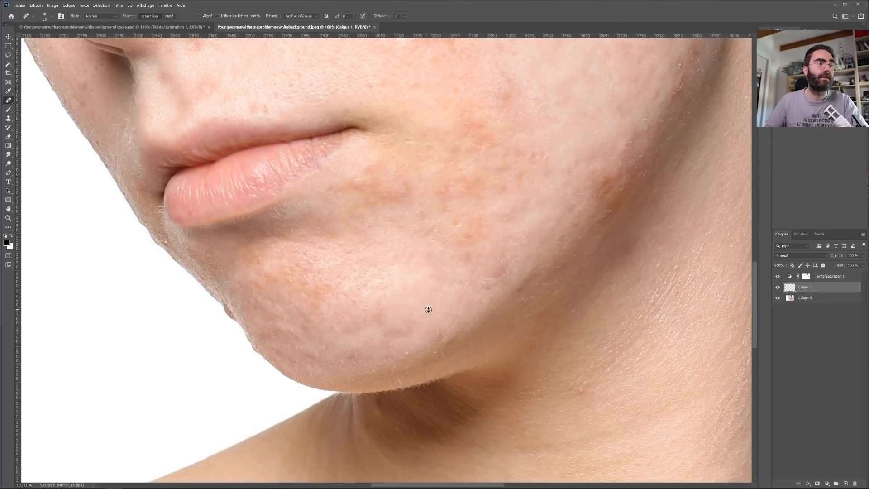
# Step: Touch up the remaining small marks on the cheek between the nose and the earlobe with the Healing Brush
pyautogui.moveTo(422, 236); pyautogui.dragTo(338, 411)
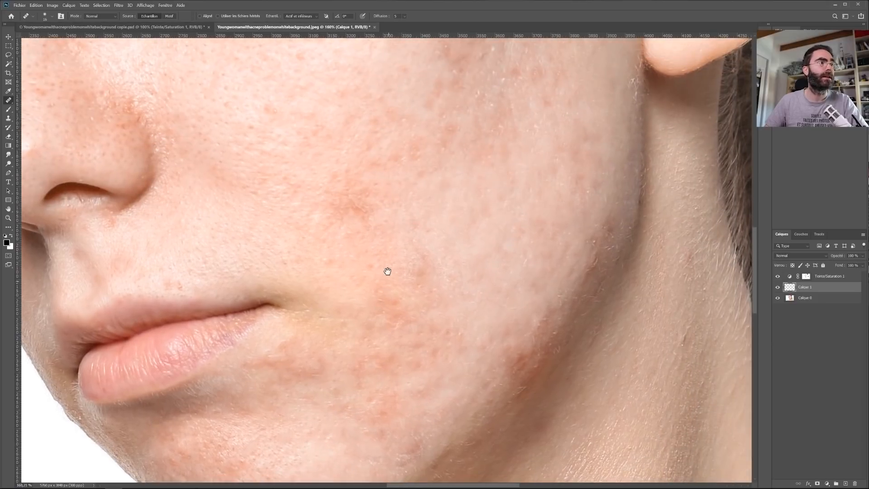
pyautogui.moveTo(339, 230); pyautogui.dragTo(349, 225)
pyautogui.moveTo(268, 115); pyautogui.dragTo(316, 163)
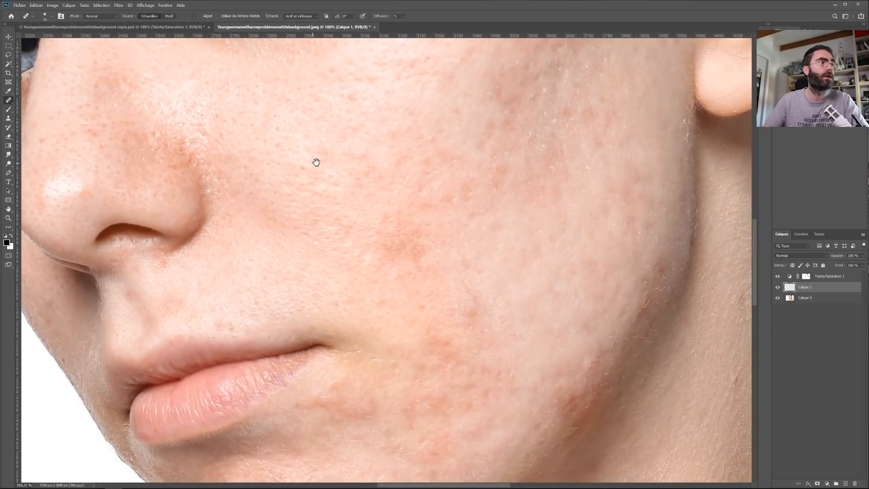
pyautogui.moveTo(329, 204); pyautogui.dragTo(291, 229)
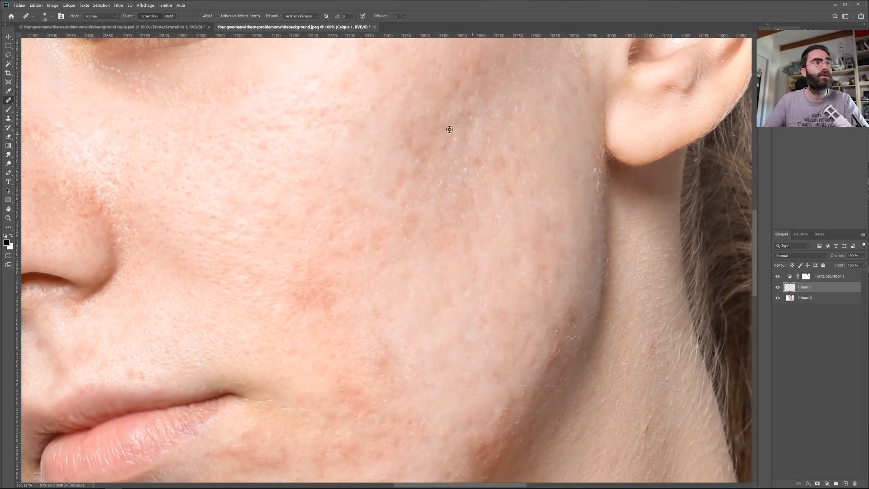
pyautogui.moveTo(423, 144); pyautogui.dragTo(429, 164)
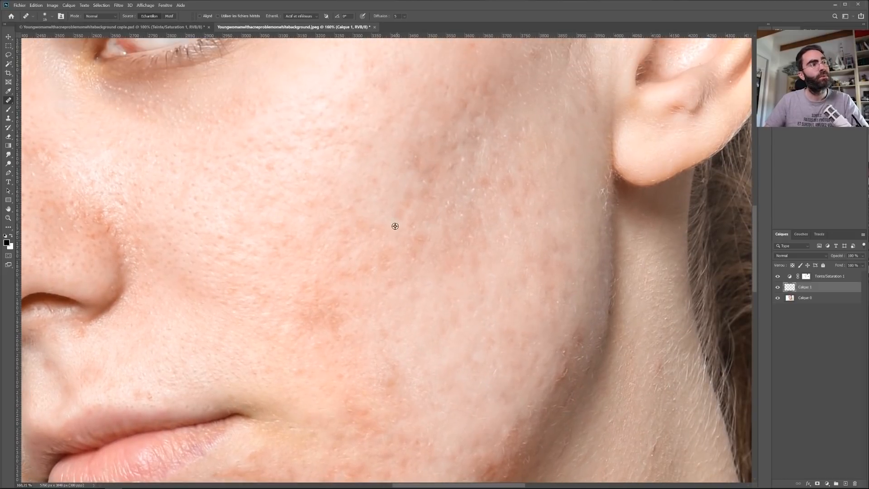
pyautogui.moveTo(375, 239); pyautogui.dragTo(367, 212)
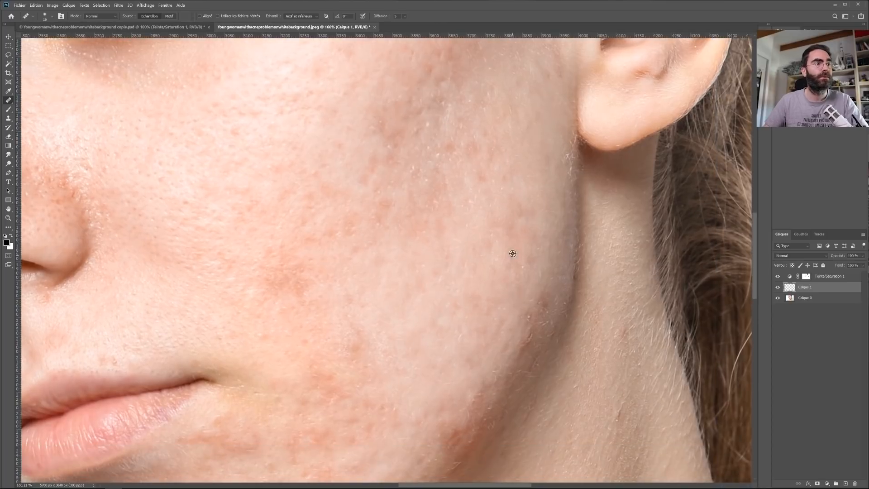
# Step: Heal the reddish patch along the jawline and the small spots on the neck, sampling nearby clean skin
pyautogui.moveTo(478, 477); pyautogui.dragTo(512, 270)
pyautogui.moveTo(465, 254); pyautogui.dragTo(468, 261)
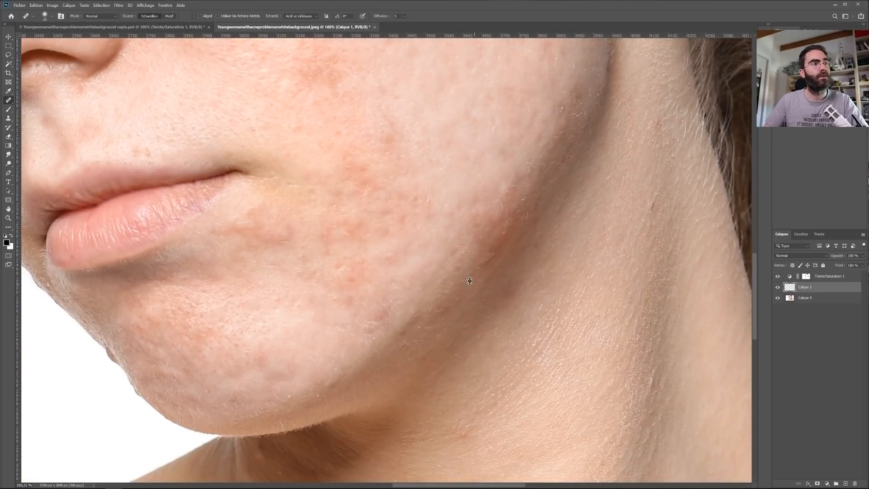
pyautogui.moveTo(503, 230); pyautogui.dragTo(499, 222)
pyautogui.moveTo(446, 274); pyautogui.dragTo(467, 250)
pyautogui.keyDown('alt'); pyautogui.click(498, 176); pyautogui.keyUp('alt')
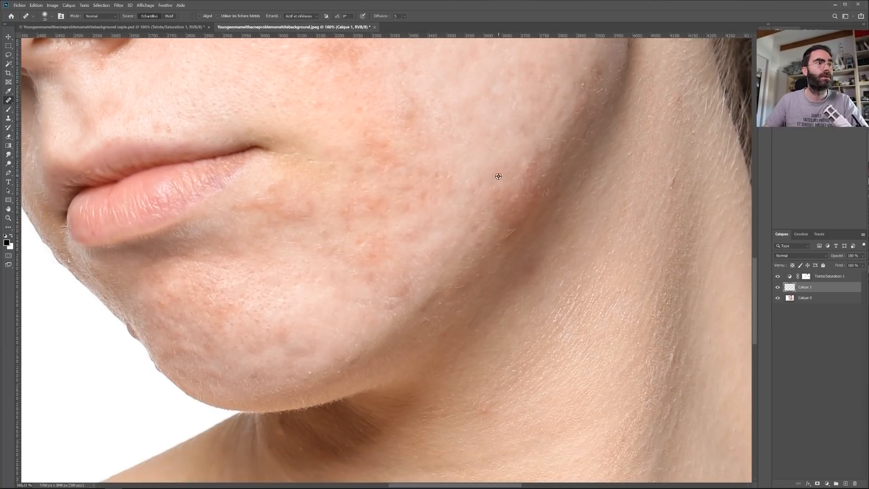
pyautogui.moveTo(512, 199); pyautogui.dragTo(487, 211)
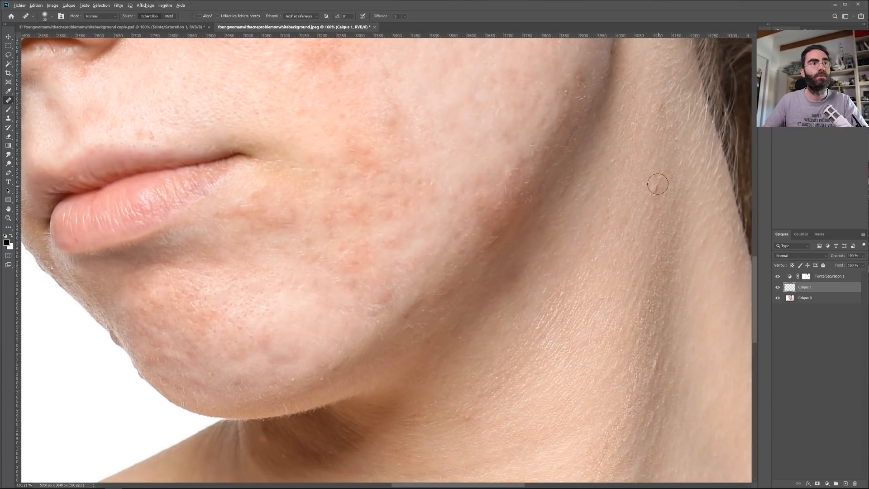
pyautogui.moveTo(568, 239); pyautogui.dragTo(625, 123)
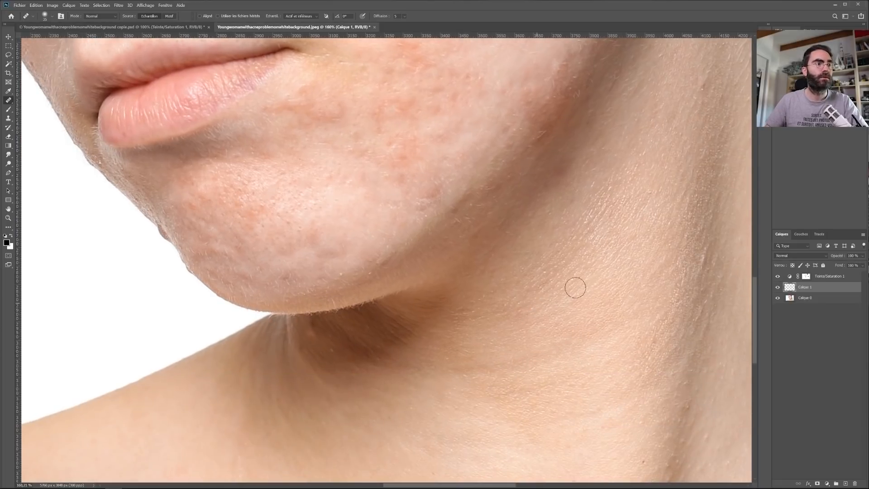
# Step: Heal the small marks below the mouth corner and on the chin, resampling clean skin beside them
pyautogui.moveTo(415, 226); pyautogui.dragTo(410, 311)
pyautogui.moveTo(335, 200)
pyautogui.mouseDown()
pyautogui.moveTo(309, 197)
pyautogui.moveTo(342, 188)
pyautogui.moveTo(306, 191)
pyautogui.mouseUp()
pyautogui.keyDown('alt'); pyautogui.click(344, 175); pyautogui.keyUp('alt')
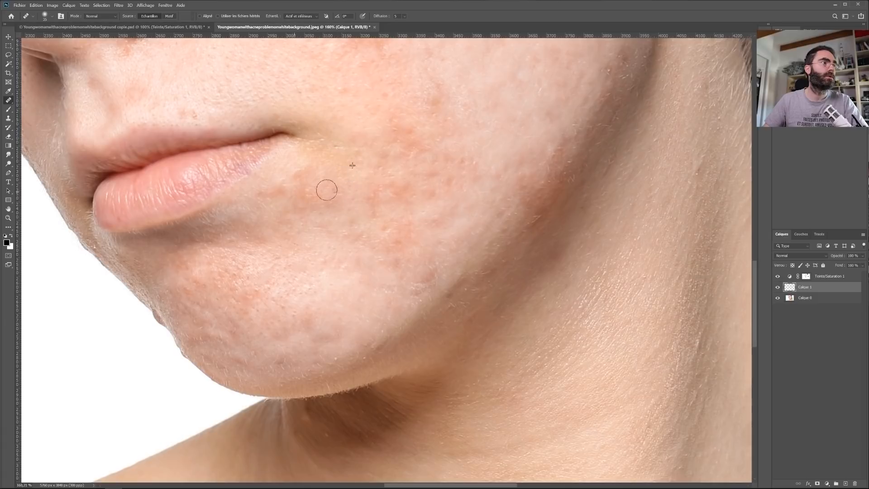
pyautogui.moveTo(326, 156); pyautogui.dragTo(348, 221)
pyautogui.keyDown('alt'); pyautogui.click(210, 211); pyautogui.keyUp('alt')
pyautogui.keyDown('alt'); pyautogui.click(288, 226); pyautogui.keyUp('alt')
pyautogui.moveTo(269, 263); pyautogui.dragTo(268, 267)
pyautogui.moveTo(303, 180)
pyautogui.mouseDown()
pyautogui.moveTo(316, 258)
pyautogui.moveTo(309, 229)
pyautogui.mouseUp()
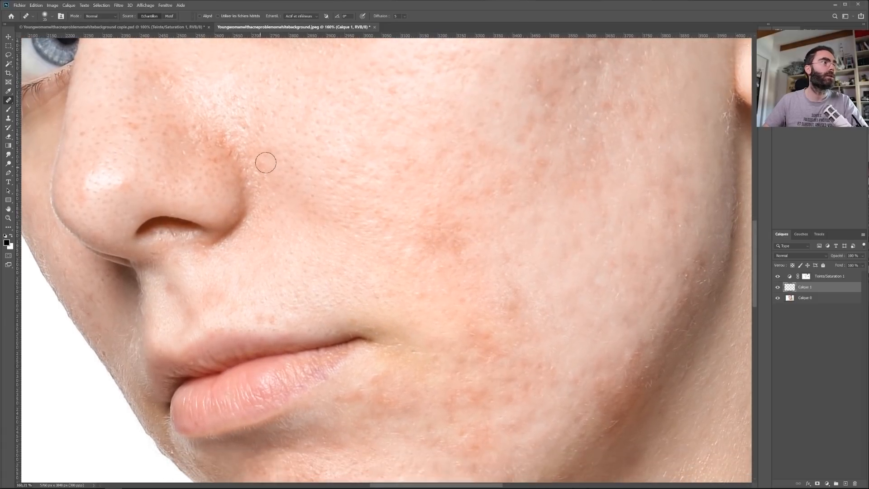
# Step: View the whole portrait and compare the original background layer alone with the full retouch
pyautogui.scroll(4, 256, 249)
pyautogui.scroll(-5, 355, 255)
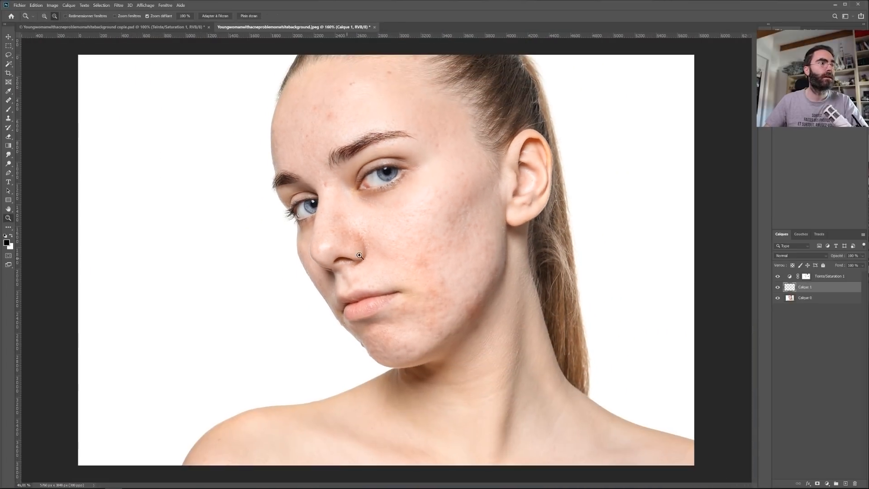
pyautogui.keyDown('alt'); pyautogui.click(778, 298); pyautogui.keyUp('alt')
pyautogui.keyDown('alt'); pyautogui.click(777, 298); pyautogui.keyUp('alt')
pyautogui.keyDown('alt'); pyautogui.click(778, 298); pyautogui.keyUp('alt')
pyautogui.keyDown('alt'); pyautogui.click(778, 298); pyautogui.keyUp('alt')
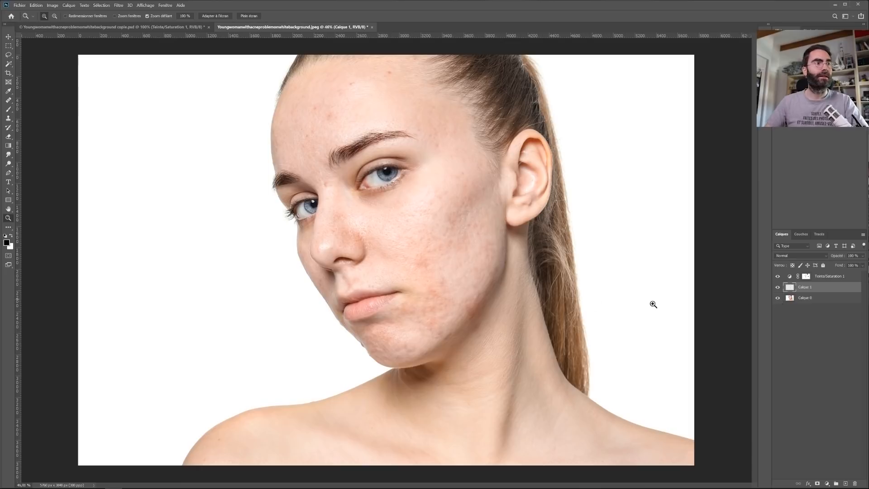
# Step: Reopen the masked Hue/Saturation adjustment and review its settings for a single colour range
pyautogui.press('j')
pyautogui.press('j')
pyautogui.doubleClick(790, 277)
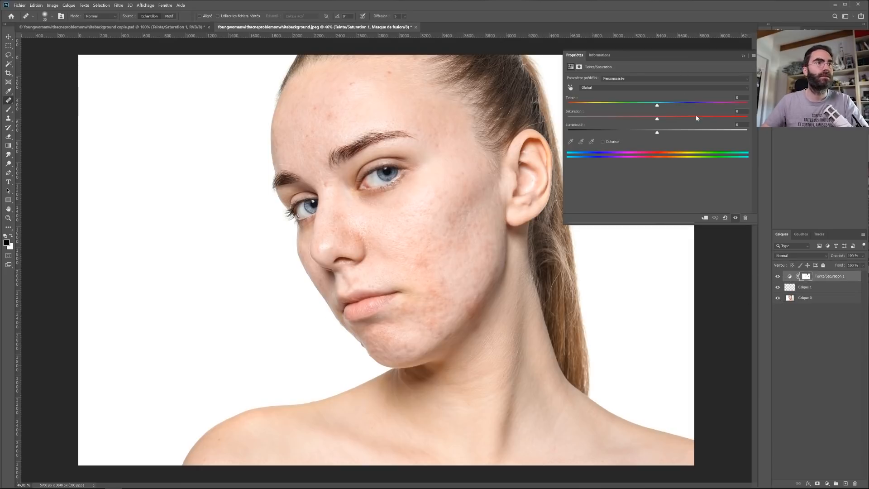
pyautogui.click(621, 87)
pyautogui.click(612, 98)
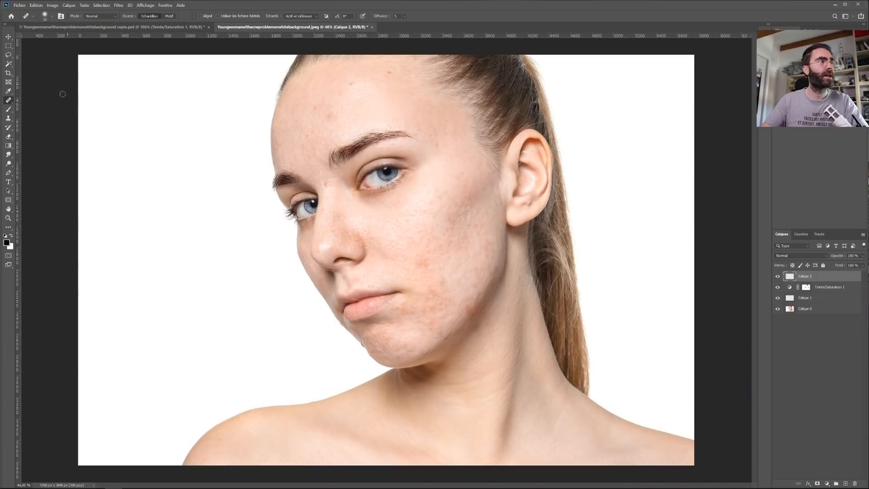
# Step: Set up a brush with a skin tone sampled beside the nose, darkened to about #dba593 as the foreground colour
pyautogui.press('b')
pyautogui.keyDown('alt'); pyautogui.rightClick(374, 268); pyautogui.keyUp('alt')
pyautogui.moveTo(386, 268); pyautogui.dragTo(390, 268)
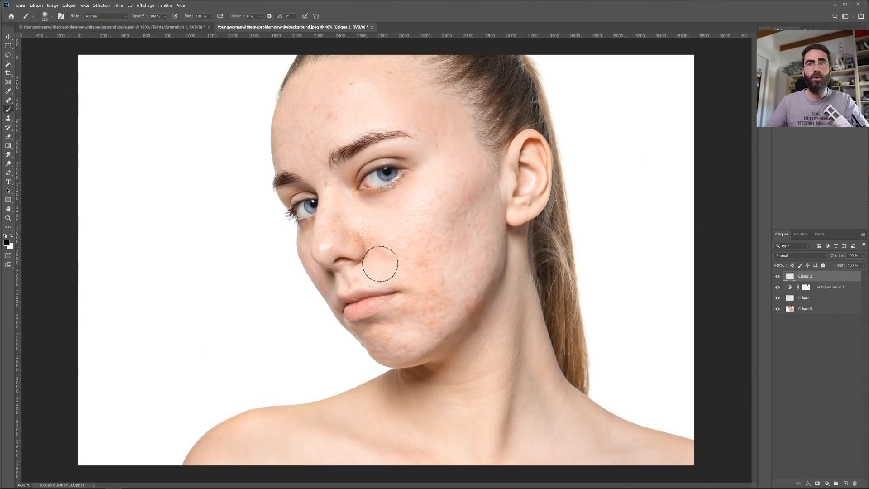
pyautogui.keyDown('alt'); pyautogui.click(372, 298); pyautogui.keyUp('alt')
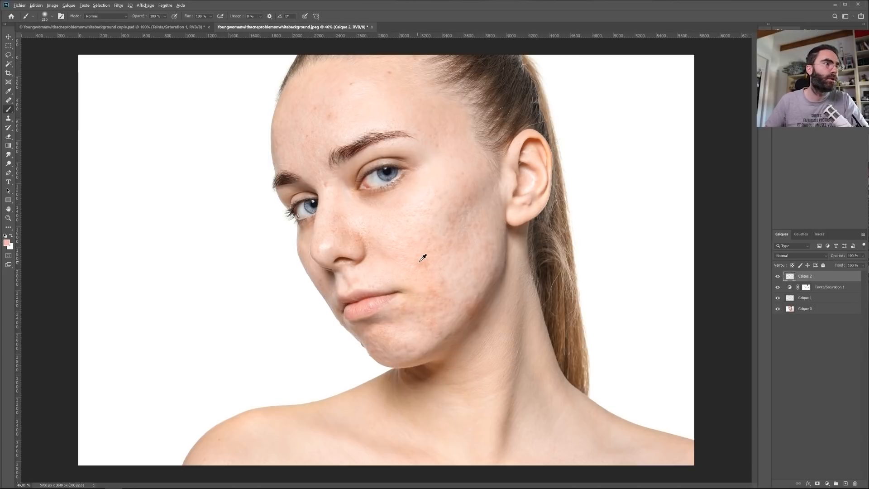
pyautogui.keyDown('alt'); pyautogui.click(374, 260); pyautogui.keyUp('alt')
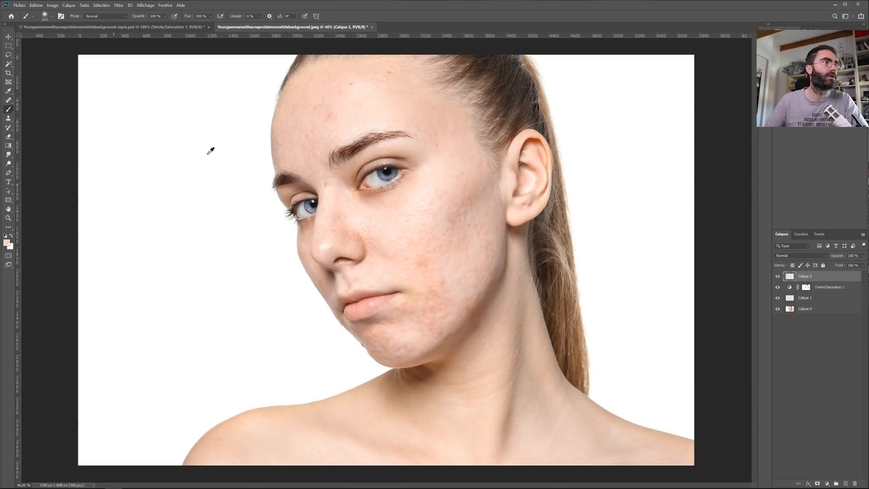
pyautogui.keyDown('alt'); pyautogui.click(378, 257); pyautogui.keyUp('alt')
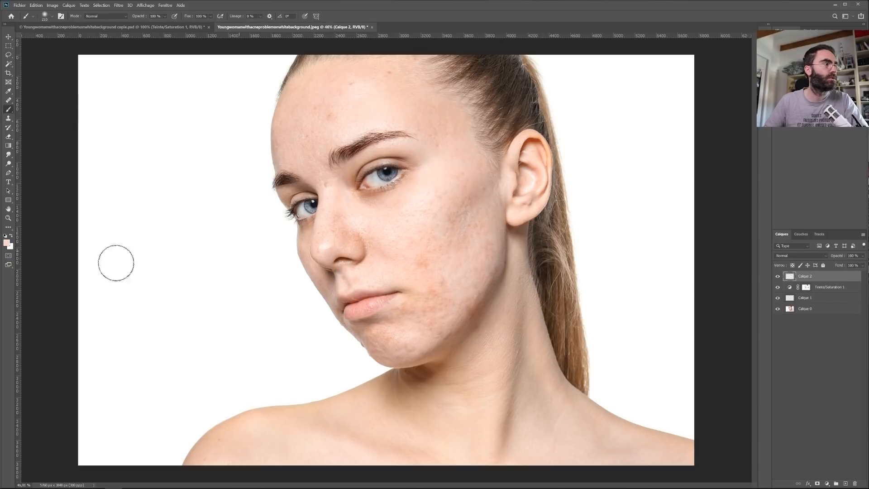
pyautogui.click(6, 244)
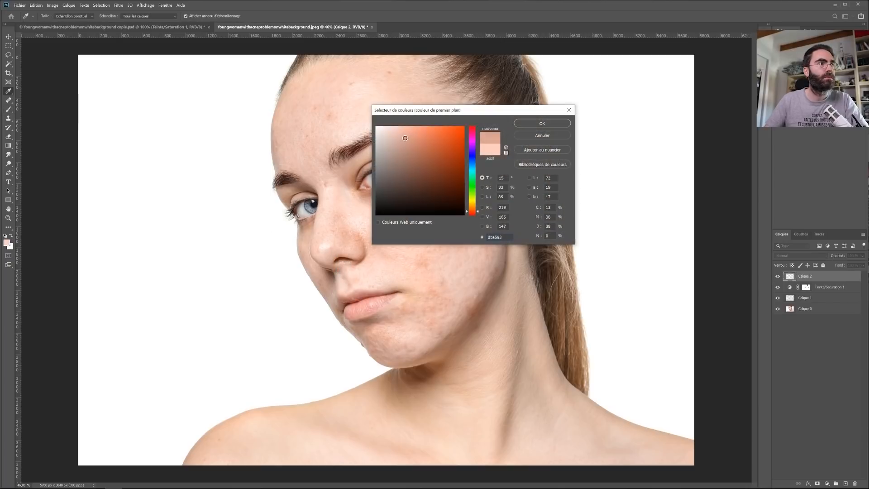
pyautogui.click(545, 125)
# Step: Paint the skin tone with a larger brush over the face, ear and upper neck on the new top layer
pyautogui.moveTo(347, 167); pyautogui.dragTo(377, 167)
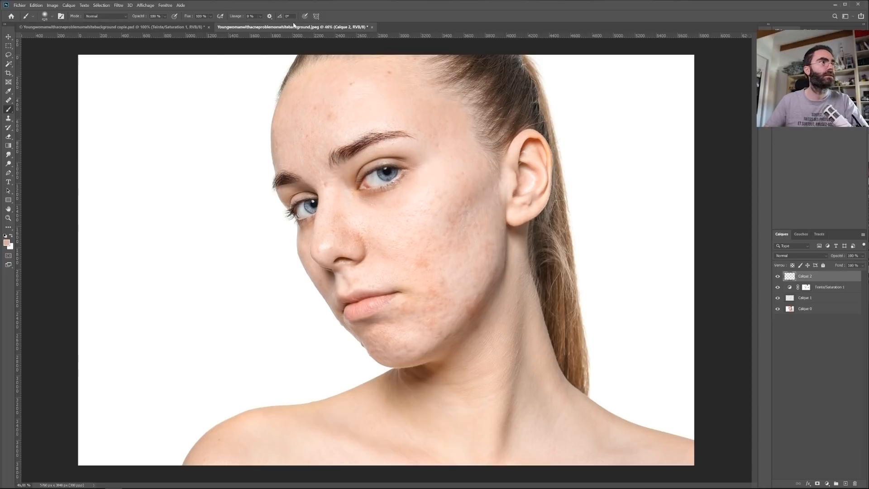
pyautogui.moveTo(335, 96)
pyautogui.mouseDown()
pyautogui.moveTo(318, 121)
pyautogui.moveTo(330, 118)
pyautogui.moveTo(293, 149)
pyautogui.moveTo(330, 188)
pyautogui.moveTo(339, 233)
pyautogui.moveTo(386, 234)
pyautogui.moveTo(448, 177)
pyautogui.mouseUp()
pyautogui.moveTo(458, 269)
pyautogui.mouseDown()
pyautogui.moveTo(476, 248)
pyautogui.moveTo(417, 321)
pyautogui.moveTo(369, 272)
pyautogui.moveTo(525, 173)
pyautogui.mouseUp()
# Step: Set the painted layer's blend mode to Soft Light (Lumière tamisée) and compare the portrait with and without the colour layers
pyautogui.click(813, 255)
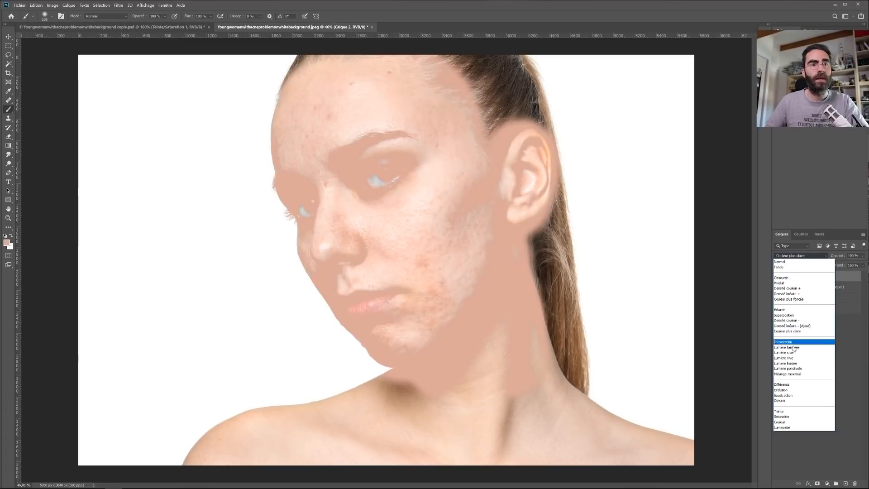
pyautogui.click(795, 347)
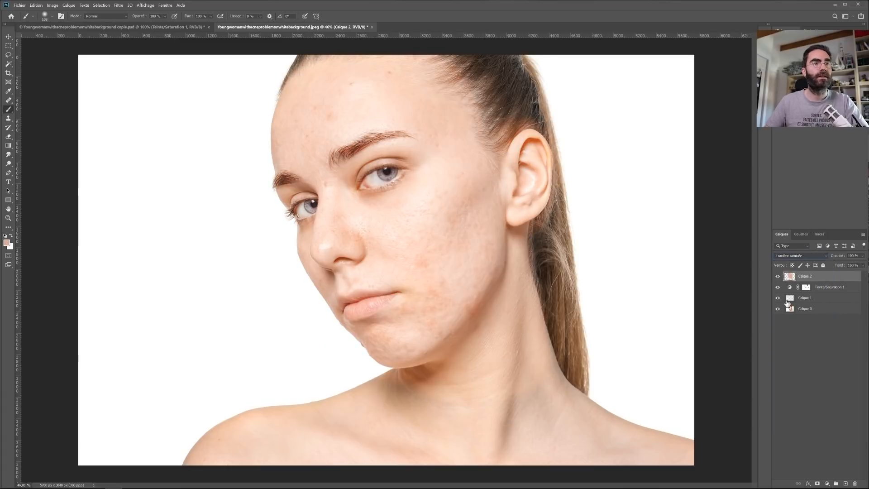
pyautogui.click(777, 277)
pyautogui.click(777, 278)
pyautogui.click(776, 278)
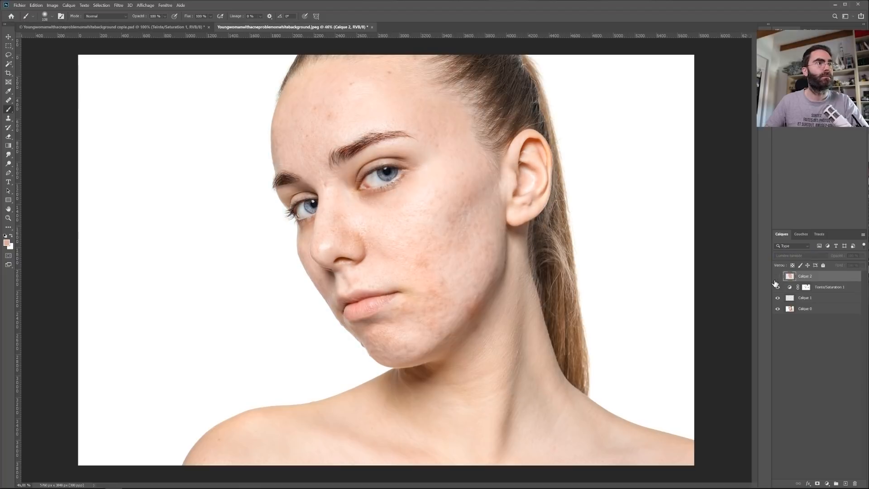
pyautogui.click(776, 286)
pyautogui.click(777, 288)
pyautogui.click(777, 276)
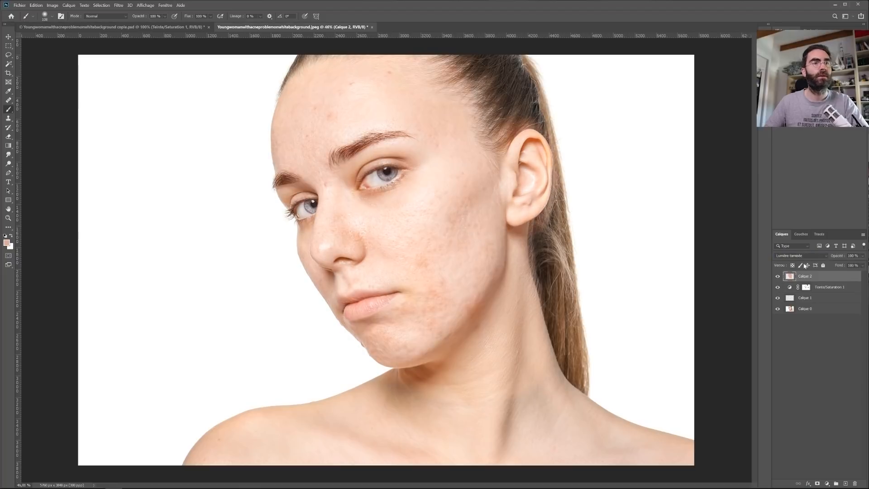
# Step: Lower the painted layer's opacity to about 18% and compare the portrait with the layer hidden and shown
pyautogui.moveTo(835, 258); pyautogui.dragTo(822, 260)
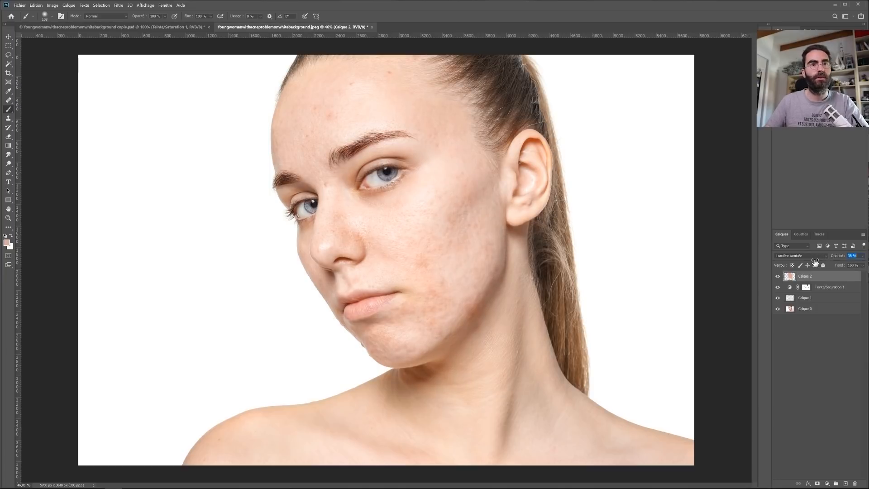
pyautogui.moveTo(812, 264); pyautogui.dragTo(833, 259)
pyautogui.click(778, 277)
pyautogui.click(779, 277)
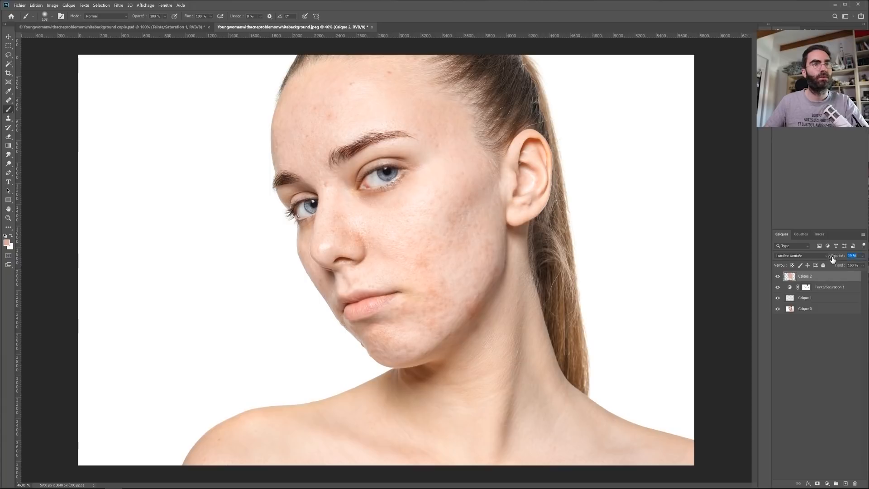
pyautogui.click(778, 277)
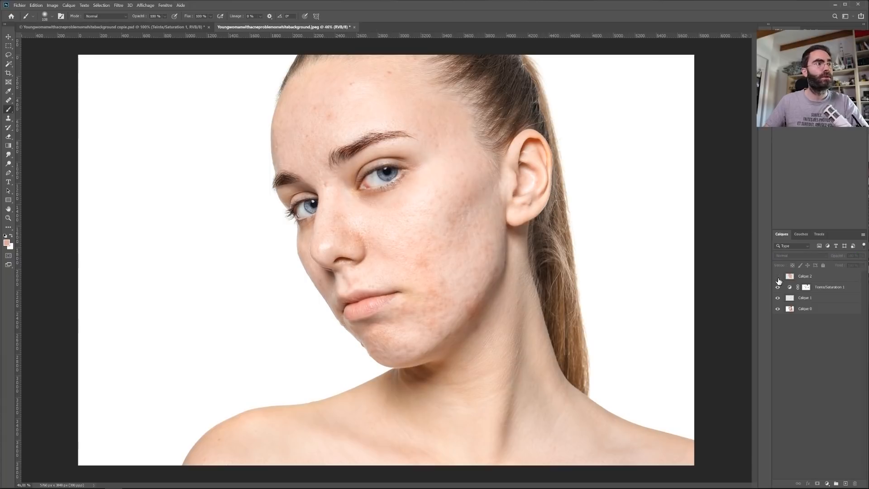
pyautogui.click(790, 280)
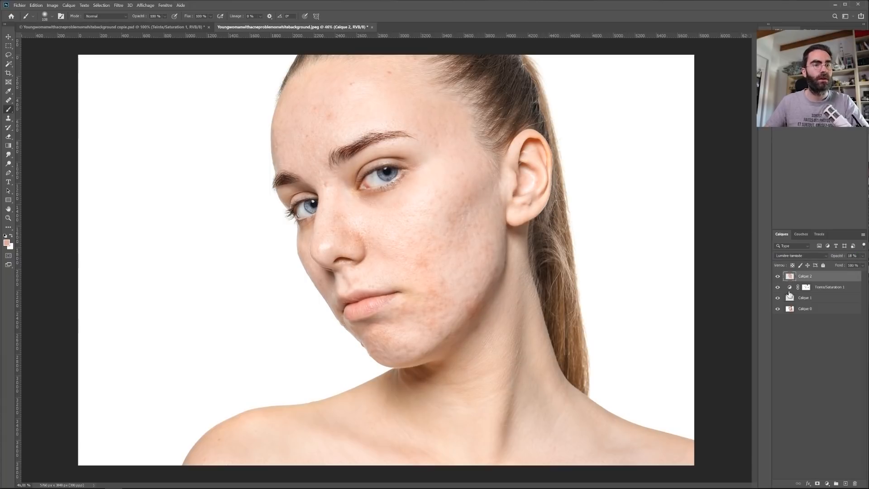
# Step: Add a Hue/Saturation adjustment layer above the painted skin-tone layer and clip it to that layer
pyautogui.click(827, 484)
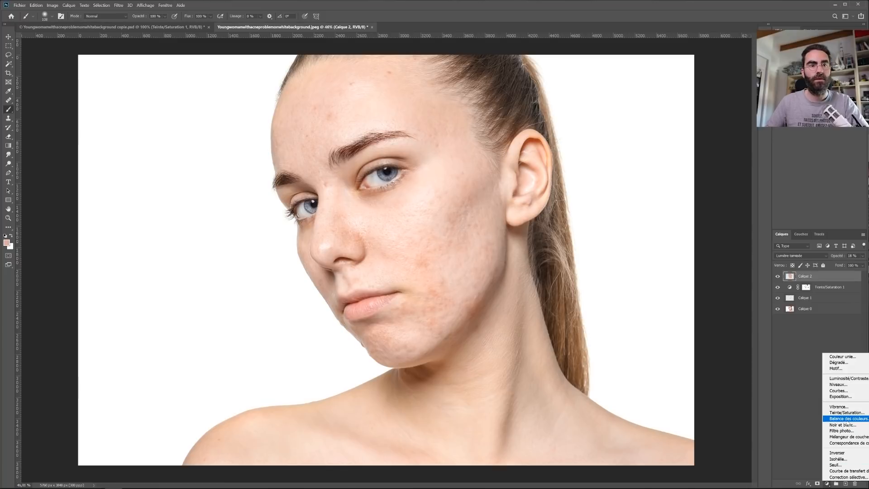
pyautogui.click(847, 417)
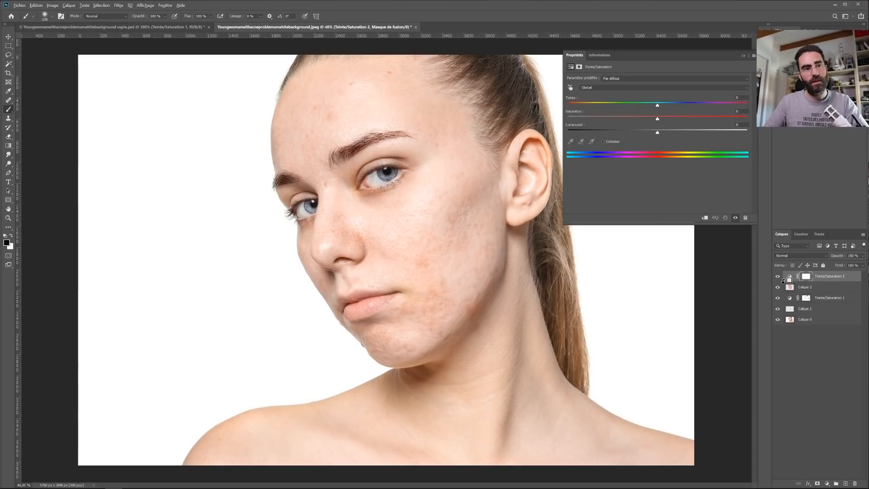
pyautogui.keyDown('alt'); pyautogui.click(783, 282); pyautogui.keyUp('alt')
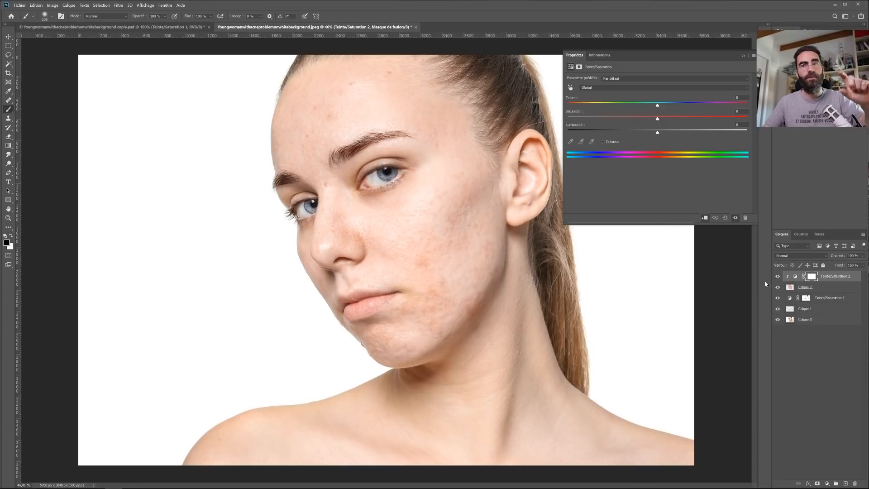
# Step: Raise the painted layer's opacity to 100% and set the clipped Hue/Saturation to hue -5 and lightness -21
pyautogui.moveTo(661, 106)
pyautogui.mouseDown()
pyautogui.moveTo(652, 105)
pyautogui.moveTo(683, 107)
pyautogui.moveTo(656, 106)
pyautogui.mouseUp()
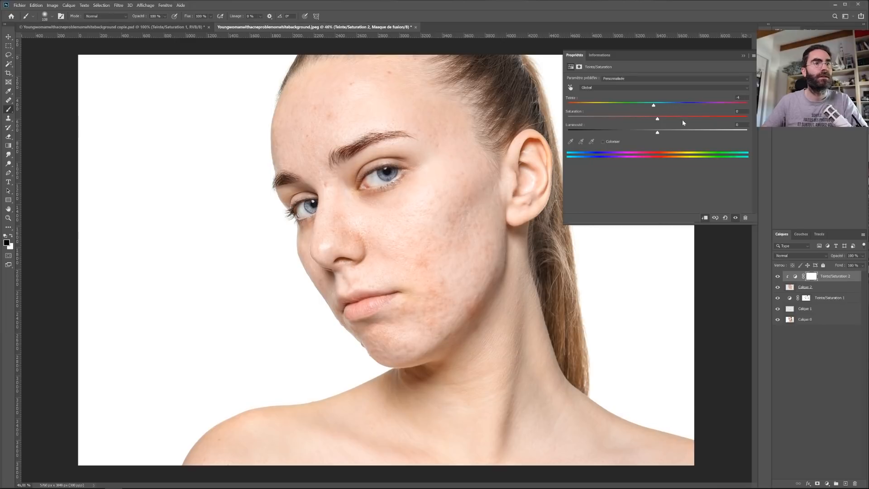
pyautogui.click(832, 287)
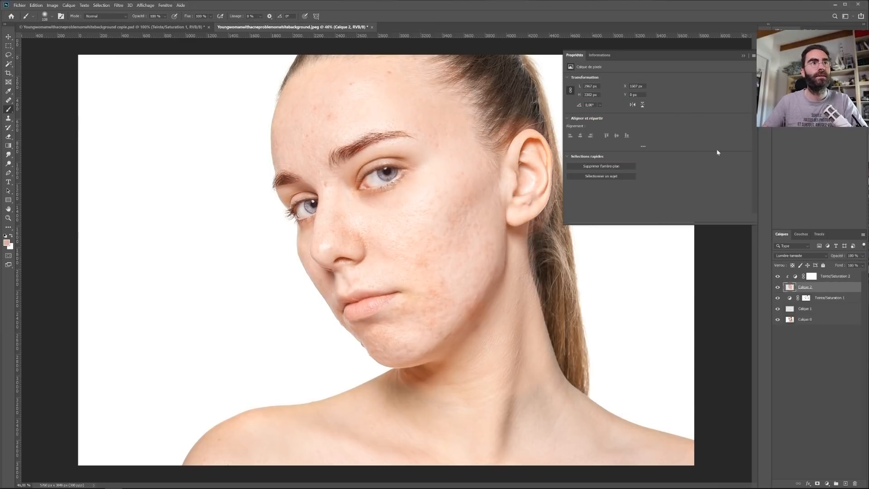
pyautogui.click(798, 277)
pyautogui.moveTo(654, 106)
pyautogui.mouseDown()
pyautogui.moveTo(666, 103)
pyautogui.moveTo(643, 106)
pyautogui.moveTo(634, 133)
pyautogui.moveTo(655, 108)
pyautogui.mouseUp()
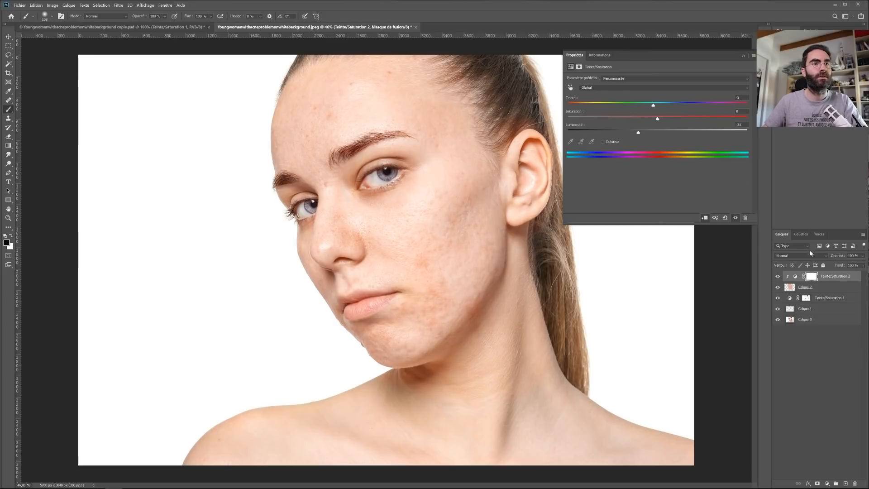
# Step: Lower the clipped Hue/Saturation layer's opacity to about 25% and compare the portrait with the adjustment hidden and shown
pyautogui.moveTo(837, 258); pyautogui.dragTo(810, 261)
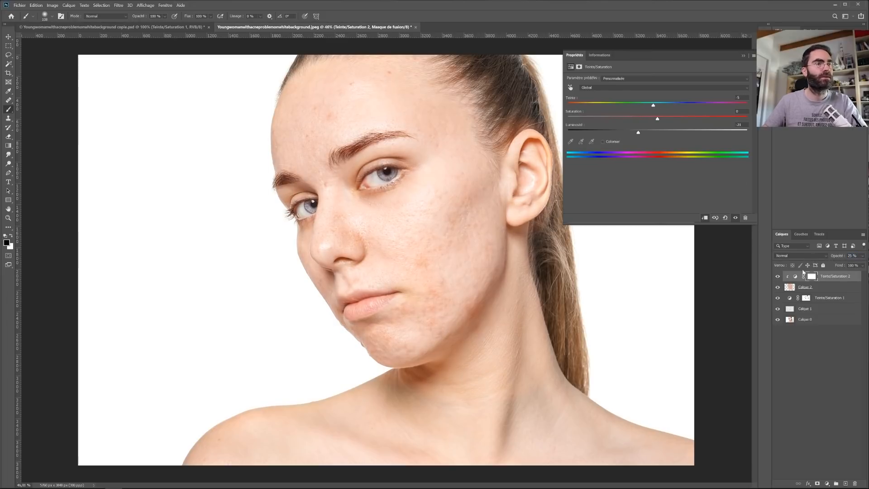
pyautogui.click(778, 279)
pyautogui.click(778, 281)
pyautogui.click(778, 283)
pyautogui.click(778, 280)
pyautogui.click(743, 55)
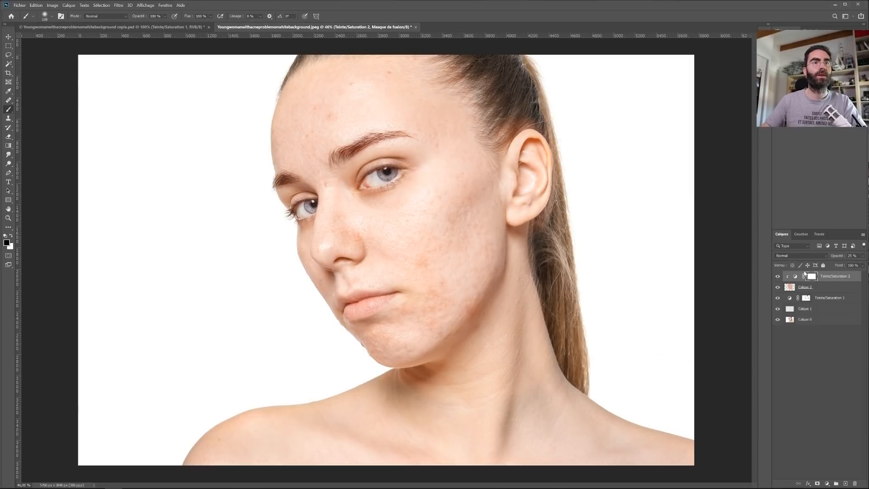
# Step: Add a layer mask to the painted skin-tone layer and paint black on it over both eyes and the lips
pyautogui.click(805, 287)
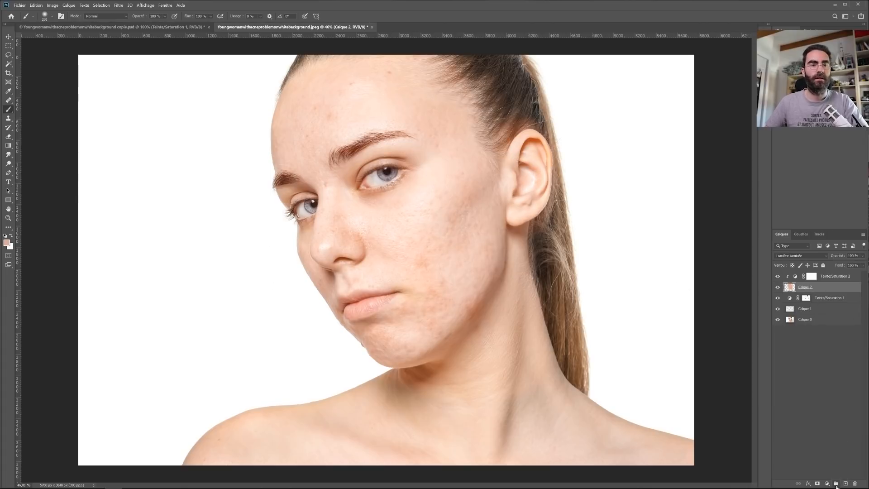
pyautogui.click(818, 484)
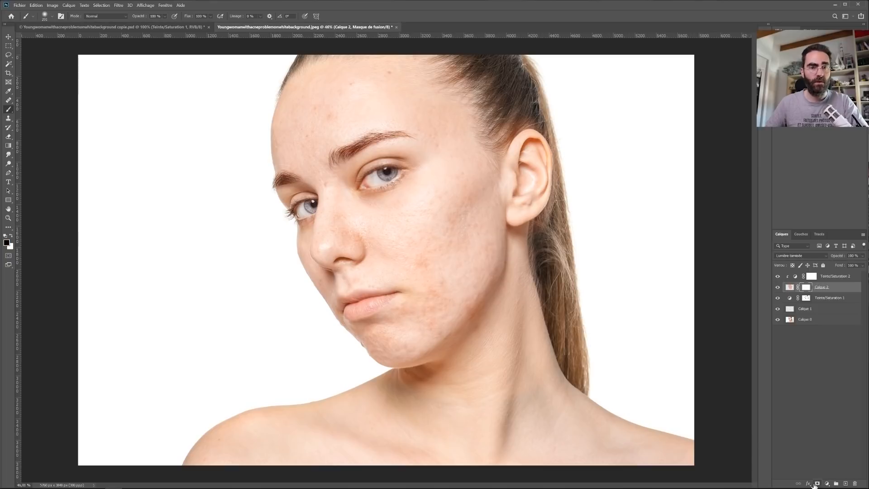
pyautogui.moveTo(425, 208); pyautogui.dragTo(405, 208)
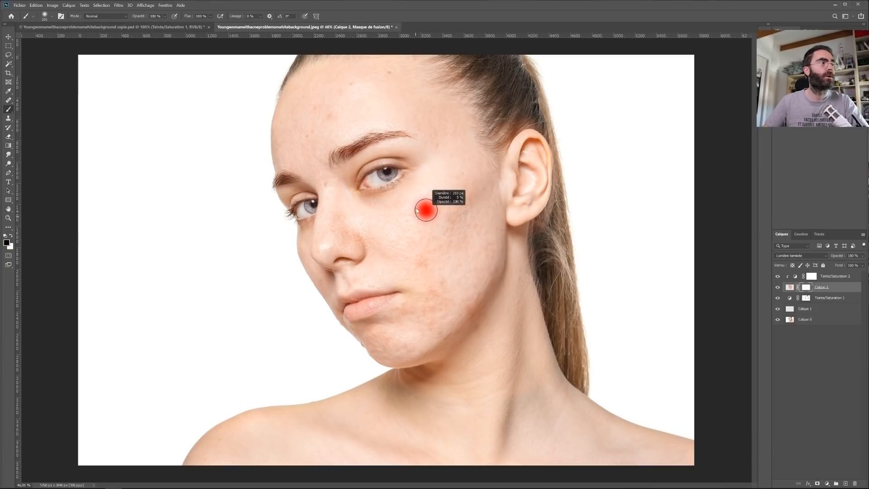
pyautogui.moveTo(397, 175); pyautogui.dragTo(386, 177)
pyautogui.moveTo(306, 212); pyautogui.dragTo(312, 205)
pyautogui.moveTo(348, 307); pyautogui.dragTo(391, 296)
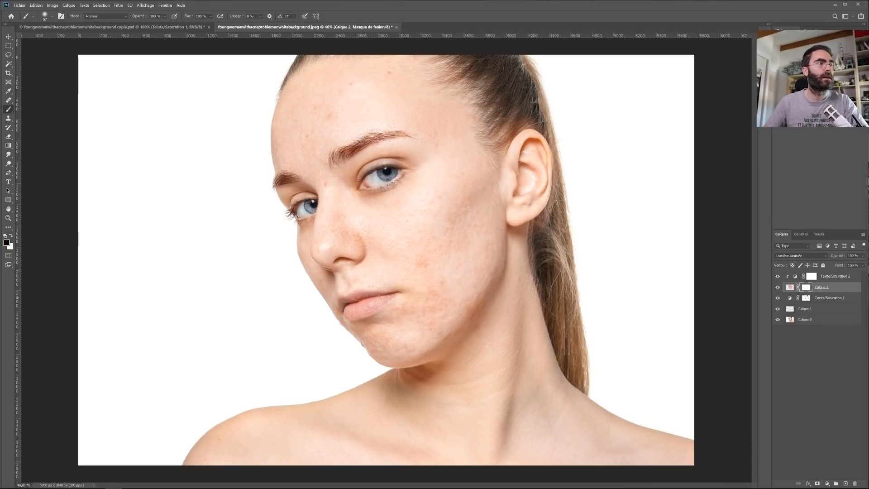
# Step: Mask the painted skin tone out of the hair near the ear, the neck and the upper chest, enlarging the brush
pyautogui.moveTo(530, 113)
pyautogui.mouseDown()
pyautogui.moveTo(506, 130)
pyautogui.moveTo(532, 120)
pyautogui.moveTo(558, 145)
pyautogui.mouseUp()
pyautogui.rightClick(523, 112)
pyautogui.click(515, 96)
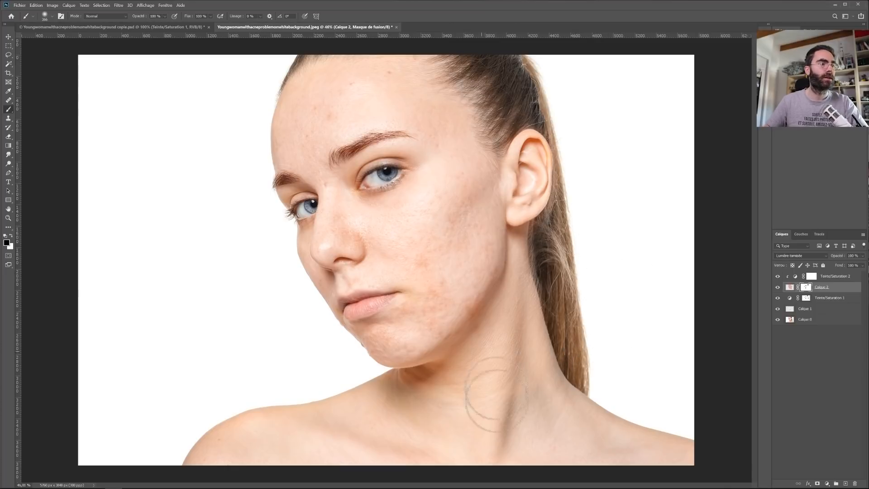
pyautogui.moveTo(507, 411); pyautogui.dragTo(539, 411)
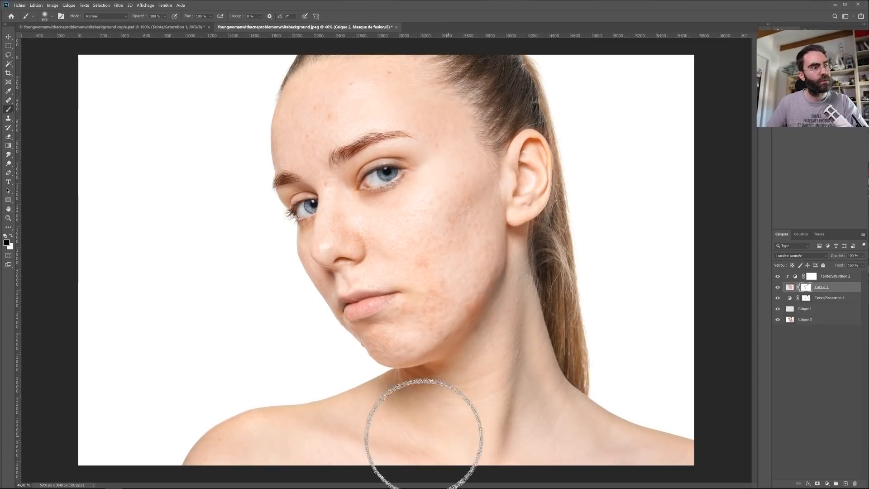
pyautogui.moveTo(430, 414)
pyautogui.mouseDown()
pyautogui.moveTo(546, 313)
pyautogui.moveTo(557, 271)
pyautogui.mouseUp()
# Step: Lower the masked skin-tone layer's opacity to about 20%
pyautogui.moveTo(838, 258); pyautogui.dragTo(819, 262)
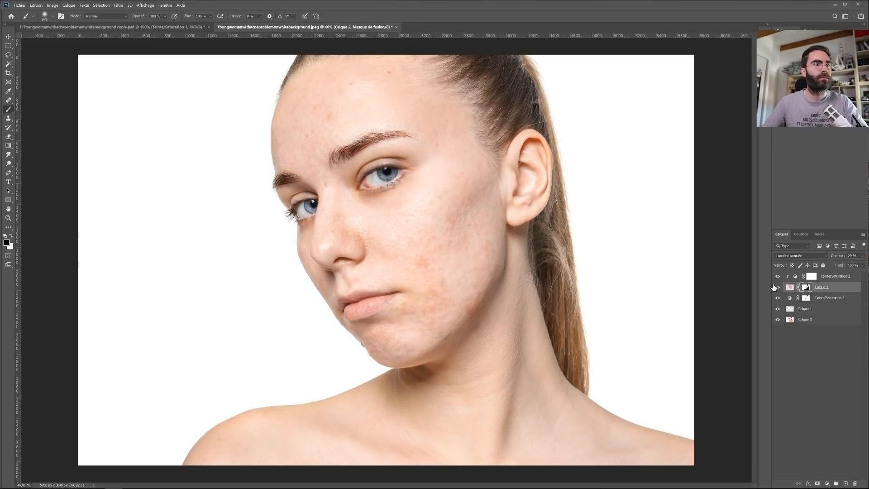
pyautogui.click(786, 288)
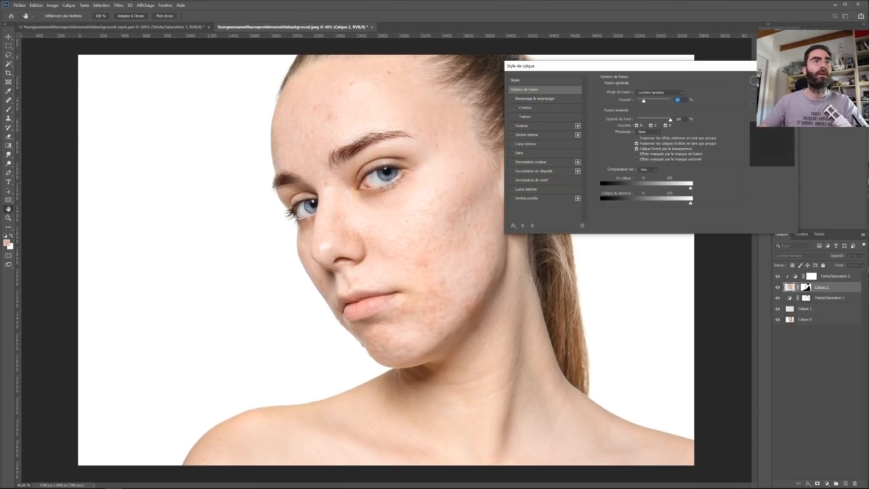
pyautogui.click(754, 80)
pyautogui.press('b')
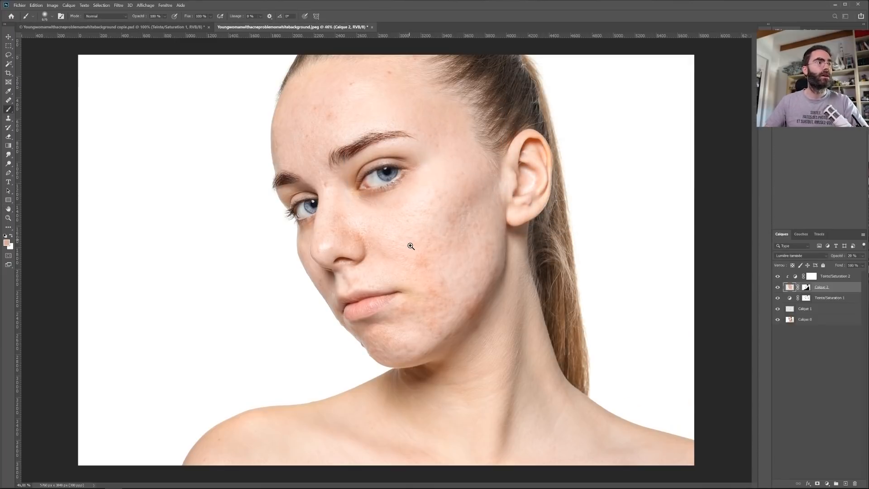
# Step: Group the painted skin-tone layer with its clipped Hue/Saturation and name the group "Couleur peau"
pyautogui.press('z')
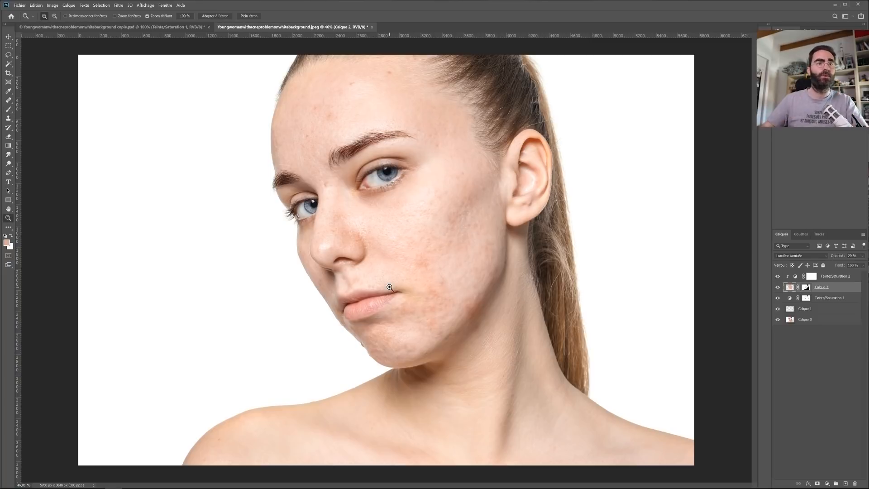
pyautogui.moveTo(356, 354); pyautogui.dragTo(387, 341)
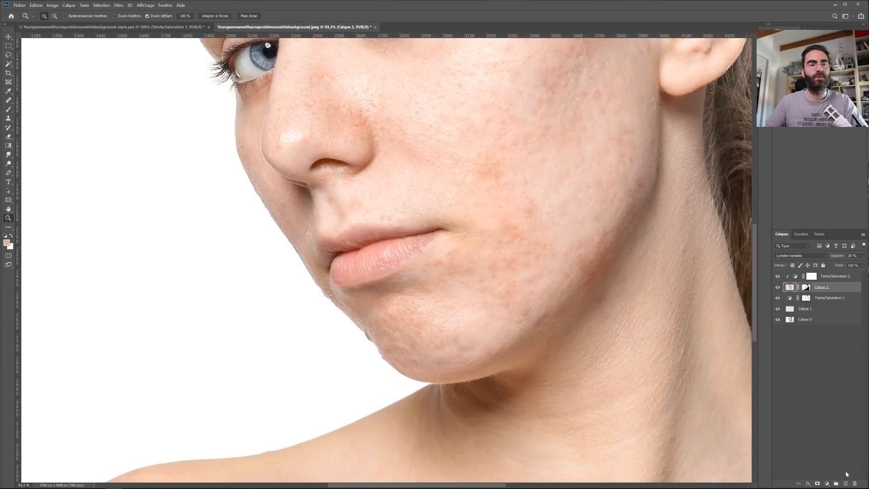
pyautogui.click(855, 281)
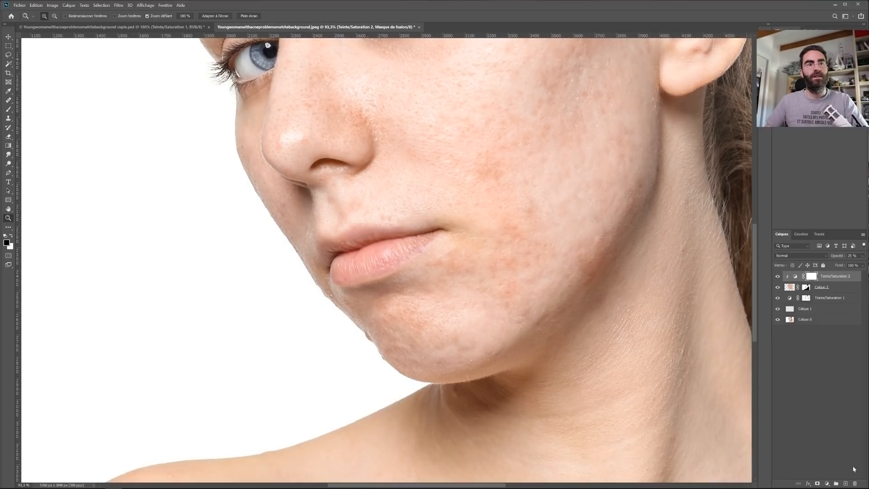
pyautogui.keyDown('shift'); pyautogui.click(843, 290); pyautogui.keyUp('shift')
pyautogui.hotkey('ctrl', 'g')
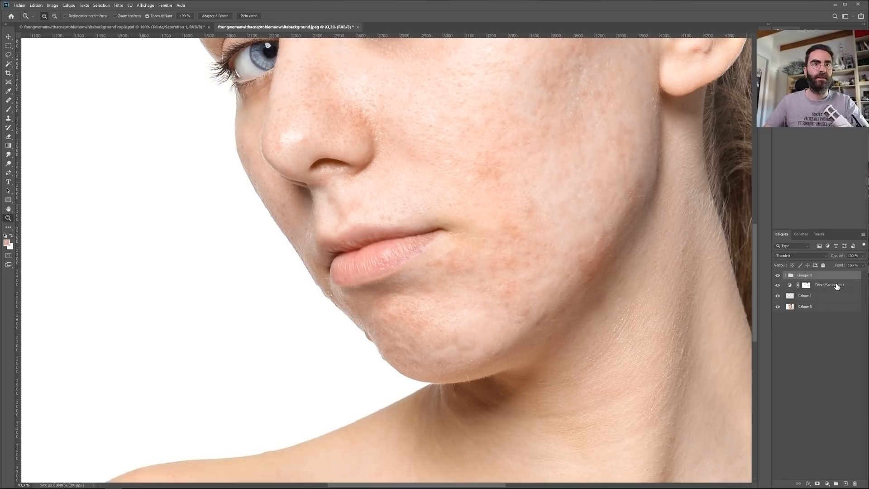
pyautogui.doubleClick(803, 273)
pyautogui.press('Return')
# Step: Group the healing layer with the first Hue/Saturation adjustment and name the group "Retouche peau"
pyautogui.click(824, 284)
pyautogui.keyDown('shift'); pyautogui.click(826, 295); pyautogui.keyUp('shift')
pyautogui.hotkey('ctrl', 'g')
pyautogui.doubleClick(804, 283)
pyautogui.write('Retouche peau')
pyautogui.press('Return')
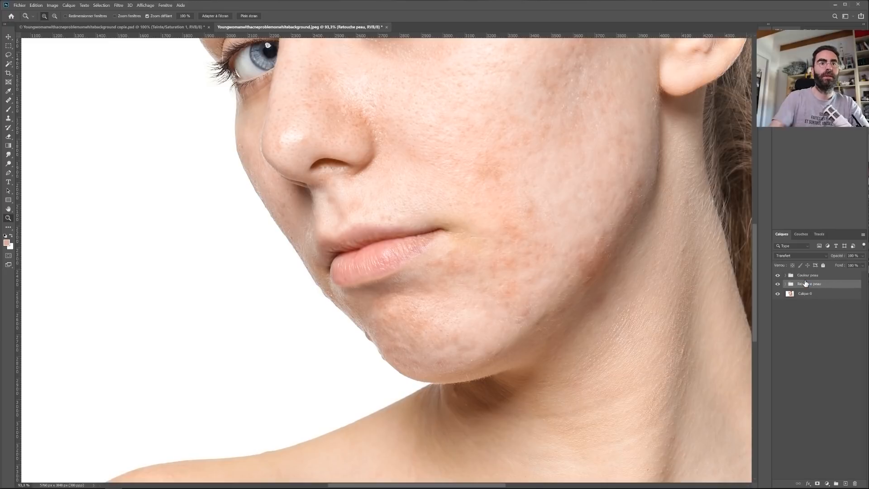
# Step: Add an empty layer above both groups and set the Healing Brush (Correcteur) to sample the active layer and those below
pyautogui.click(830, 275)
pyautogui.click(846, 484)
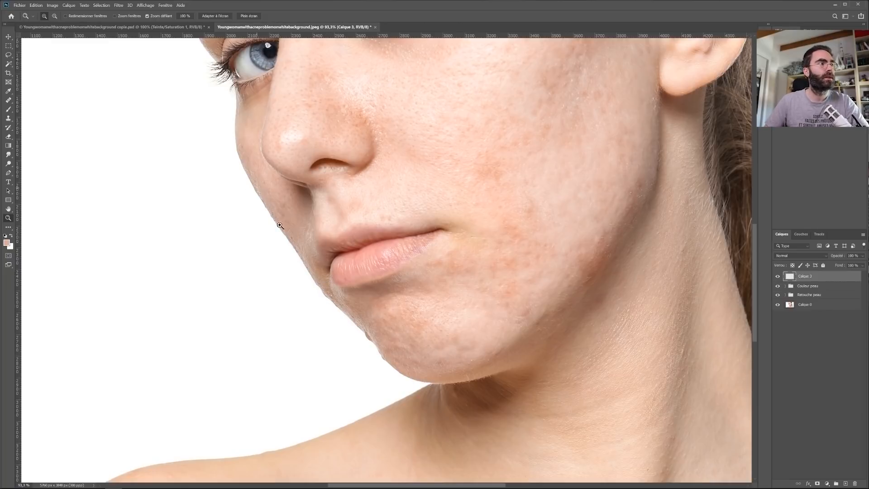
pyautogui.moveTo(331, 324); pyautogui.dragTo(341, 292)
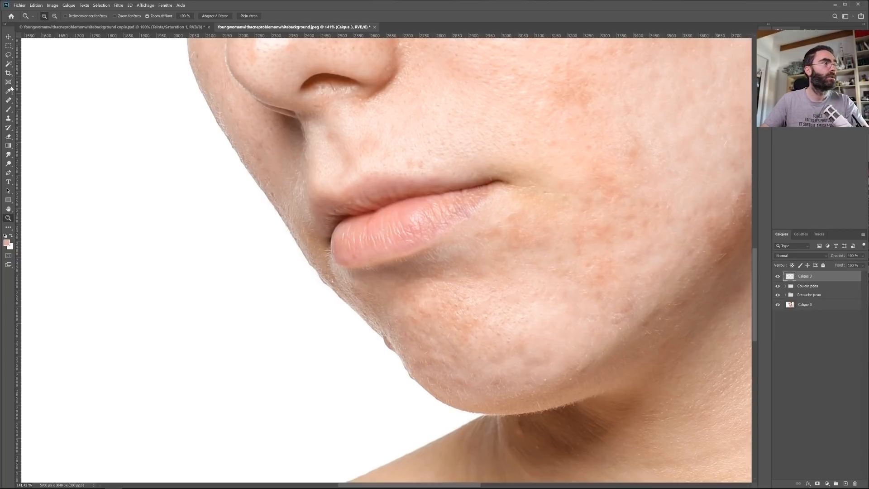
pyautogui.click(8, 100)
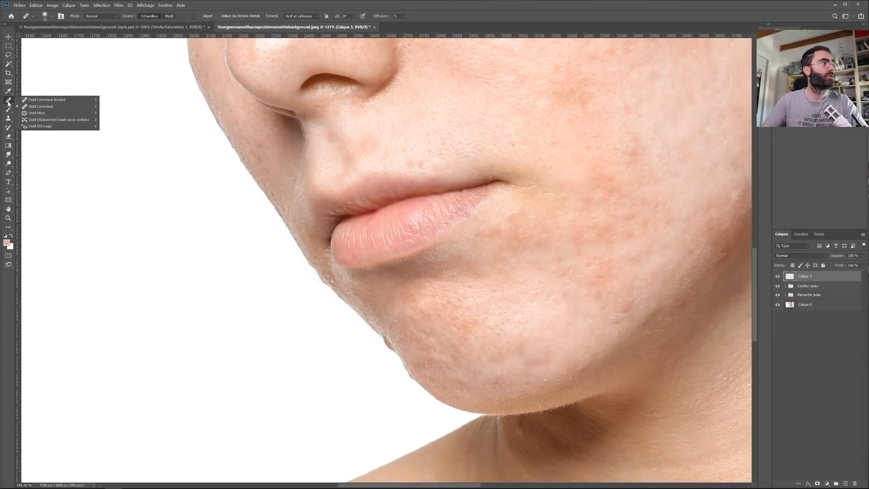
pyautogui.click(29, 108)
pyautogui.moveTo(380, 336); pyautogui.dragTo(378, 336)
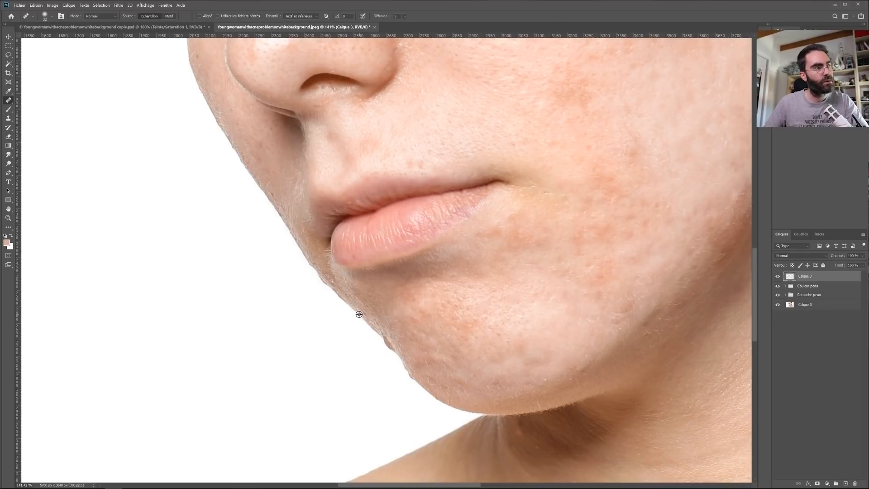
pyautogui.click(299, 18)
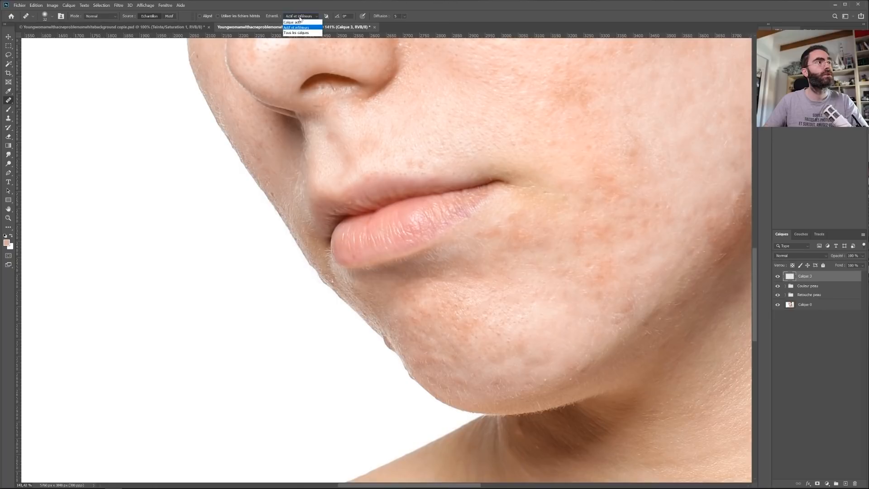
pyautogui.click(301, 29)
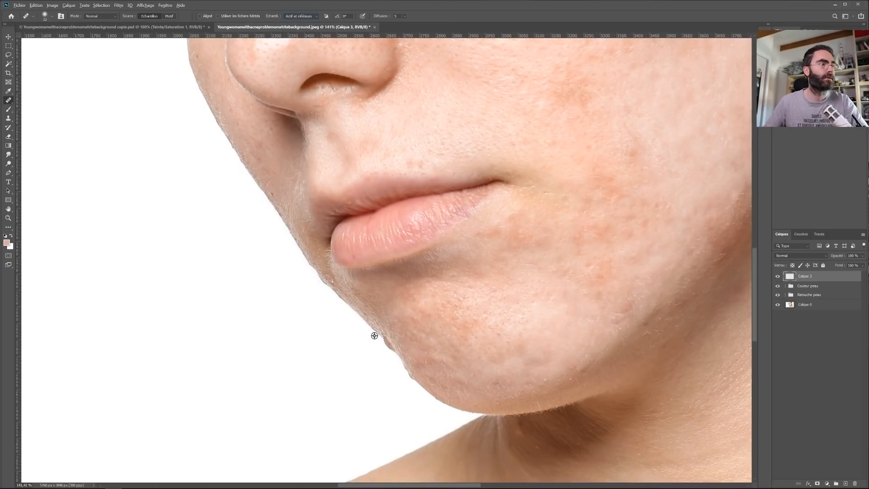
# Step: Try to heal the bumps along the chin and jaw outline with the Healing Brush
pyautogui.moveTo(389, 347); pyautogui.dragTo(382, 335)
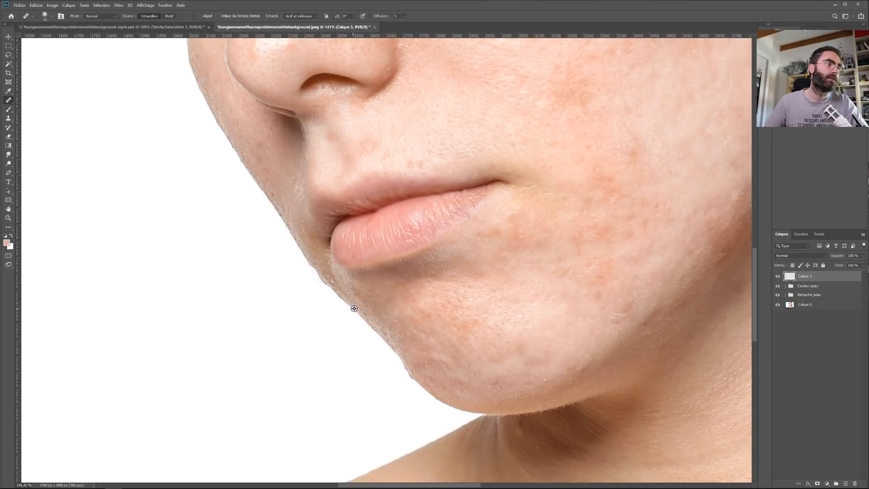
pyautogui.click(326, 284)
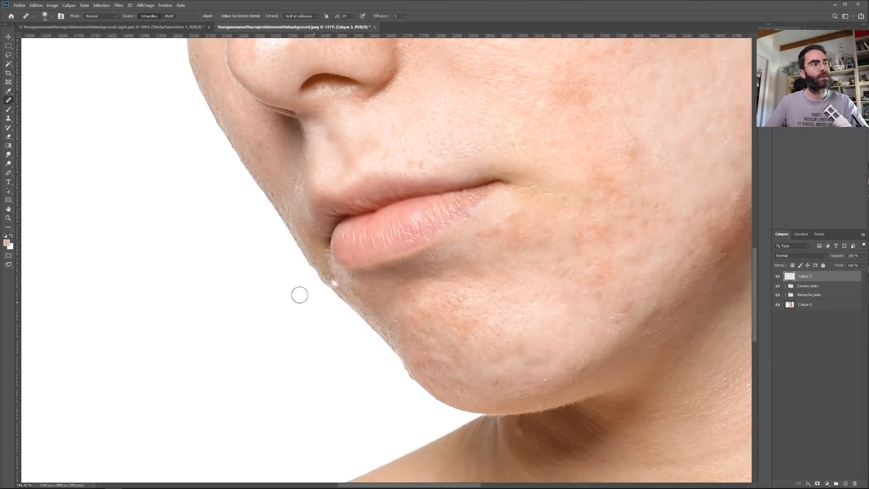
pyautogui.hotkey('ctrl', 'z')
pyautogui.hotkey('ctrl', 'z')
pyautogui.hotkey('ctrl', 'z')
pyautogui.click(408, 313)
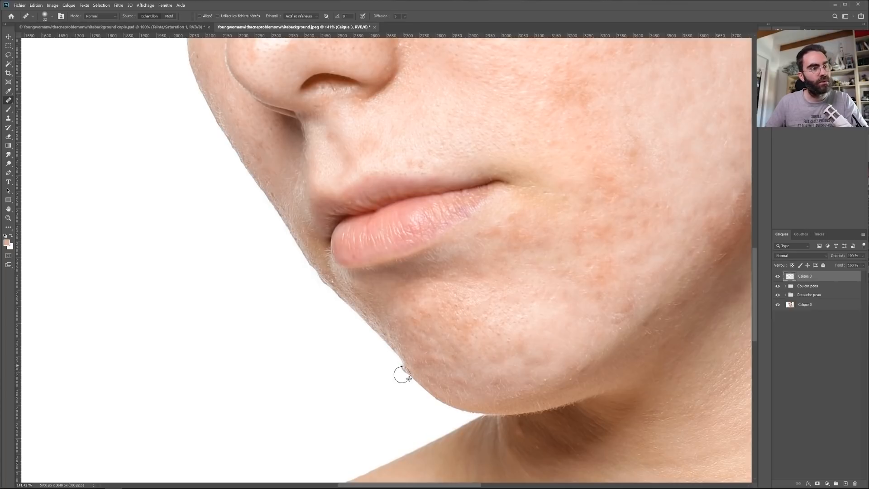
pyautogui.click(398, 425)
pyautogui.hotkey('ctrl', 'z')
# Step: Sample the white background and paint over the bump on the chin's outer edge with the Brush
pyautogui.click(384, 358)
pyautogui.press('b')
pyautogui.moveTo(410, 375)
pyautogui.mouseDown()
pyautogui.moveTo(304, 380)
pyautogui.moveTo(252, 394)
pyautogui.mouseUp()
pyautogui.hotkey('ctrl', 'z')
pyautogui.keyDown('alt'); pyautogui.click(365, 385); pyautogui.keyUp('alt')
pyautogui.moveTo(376, 381)
pyautogui.mouseDown()
pyautogui.moveTo(357, 389)
pyautogui.moveTo(388, 385)
pyautogui.moveTo(375, 345)
pyautogui.moveTo(418, 370)
pyautogui.mouseUp()
# Step: Smooth the jaw and cheek outline beside the mouth by painting background white over its bumps and stray hairs with a small brush
pyautogui.scroll(3, 408, 387)
pyautogui.rightClick(385, 367)
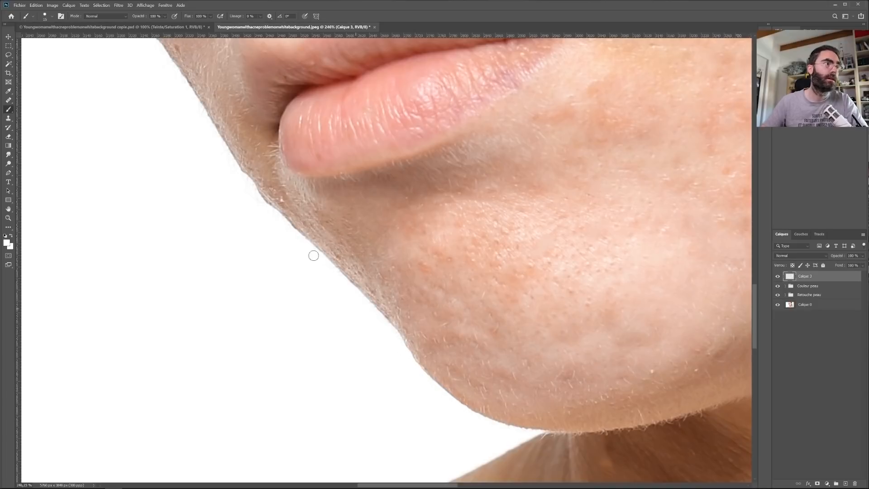
pyautogui.moveTo(254, 195); pyautogui.dragTo(297, 235)
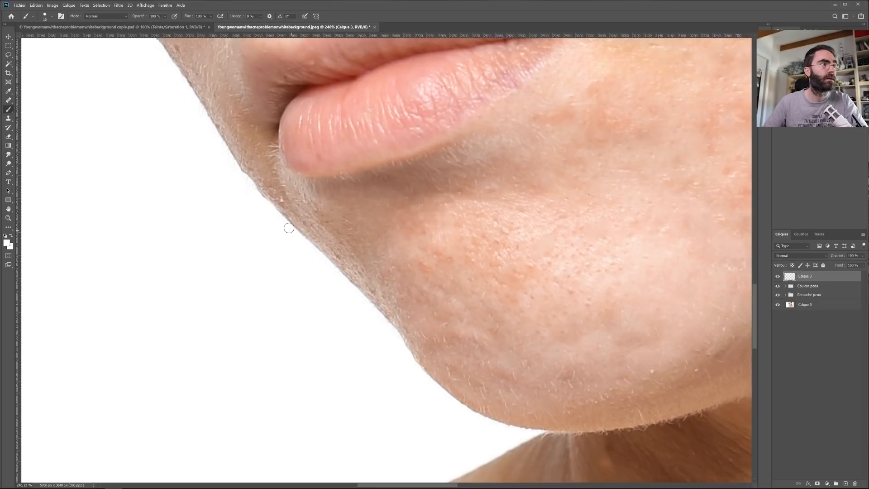
pyautogui.moveTo(220, 151); pyautogui.dragTo(263, 234)
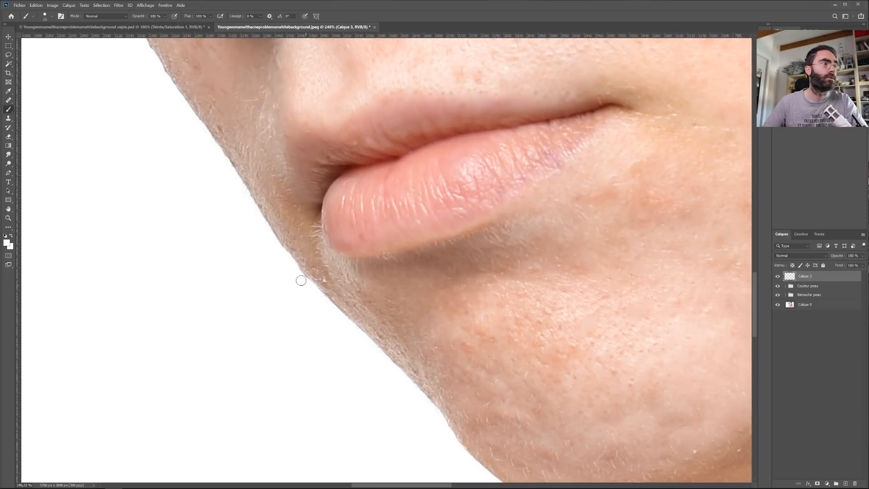
pyautogui.moveTo(315, 296); pyautogui.dragTo(325, 302)
pyautogui.moveTo(278, 247); pyautogui.dragTo(289, 251)
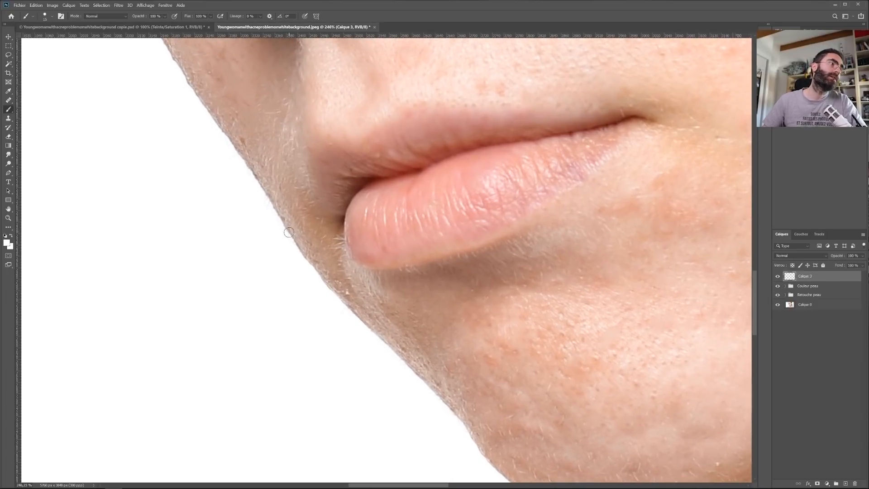
pyautogui.moveTo(266, 207); pyautogui.dragTo(308, 280)
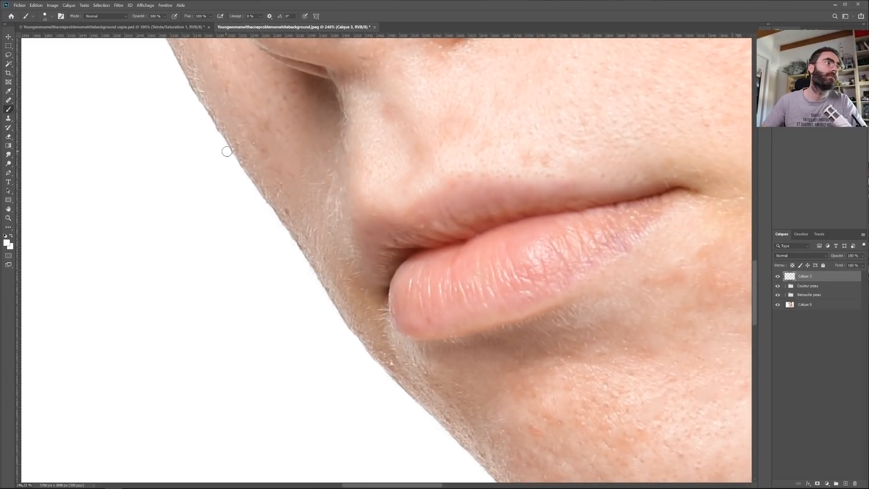
pyautogui.moveTo(198, 111); pyautogui.dragTo(222, 143)
# Step: Sample a skin tone near the profile edge and rename the outline retouch layer as "modif bouton profil"
pyautogui.keyDown('alt'); pyautogui.click(317, 195); pyautogui.keyUp('alt')
pyautogui.moveTo(340, 185); pyautogui.dragTo(300, 202)
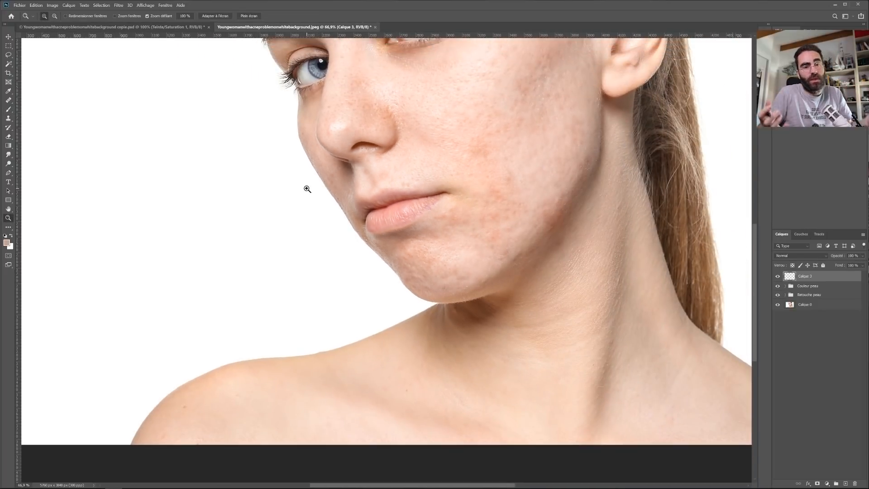
pyautogui.press('b')
pyautogui.moveTo(417, 219); pyautogui.dragTo(388, 254)
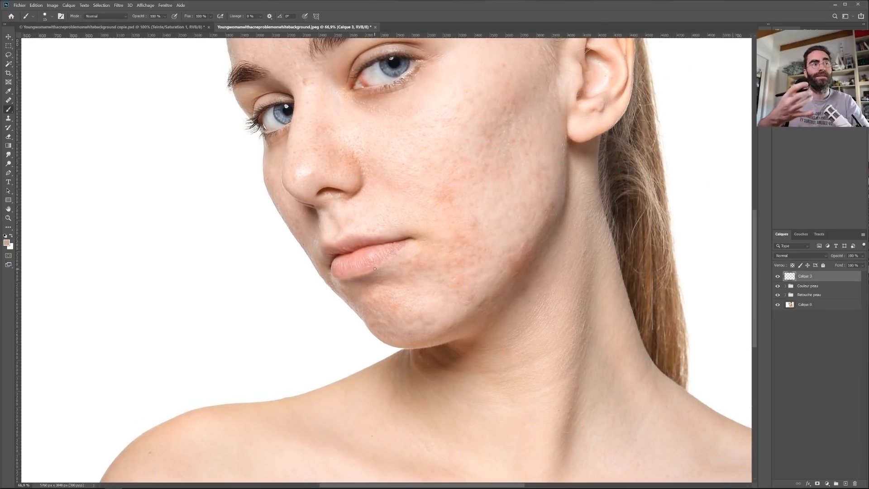
pyautogui.moveTo(359, 286); pyautogui.dragTo(364, 338)
pyautogui.doubleClick(807, 280)
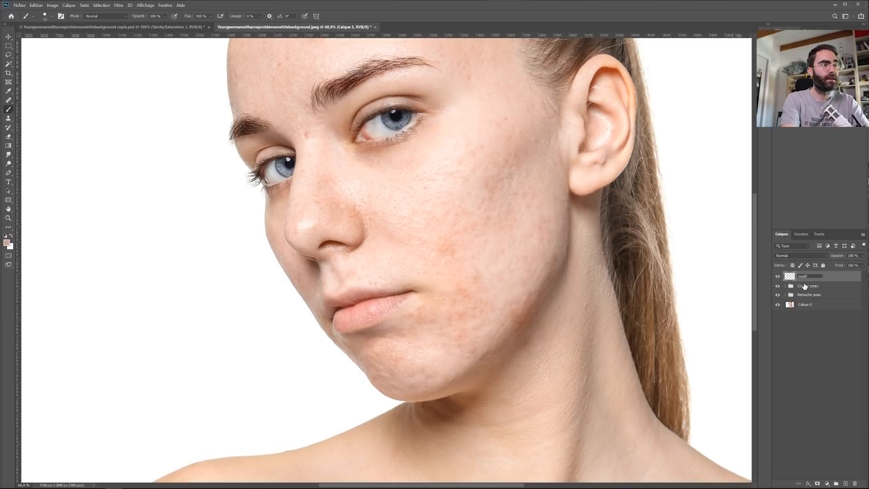
pyautogui.write('modif bouton profil')
pyautogui.press('Return')
# Step: Add a new empty layer above "modif bouton profil" for retouching the blotchy cheek and chin
pyautogui.click(846, 484)
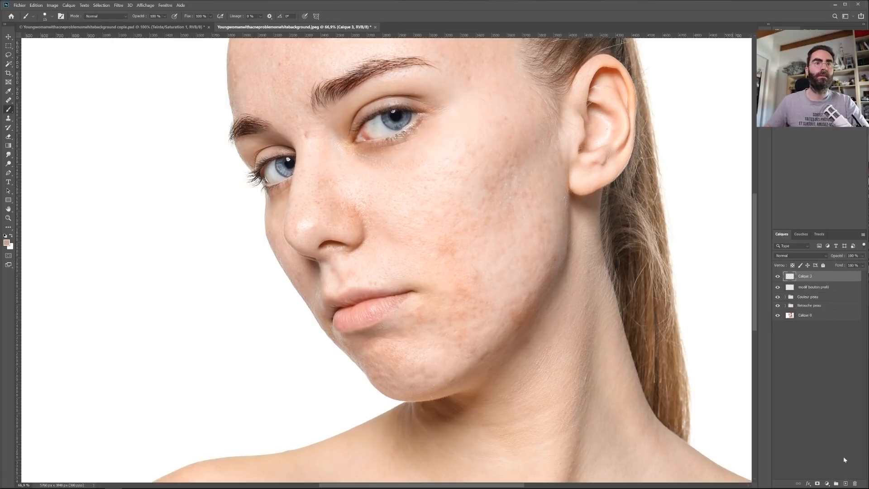
pyautogui.press('z')
pyautogui.moveTo(470, 322); pyautogui.dragTo(479, 249)
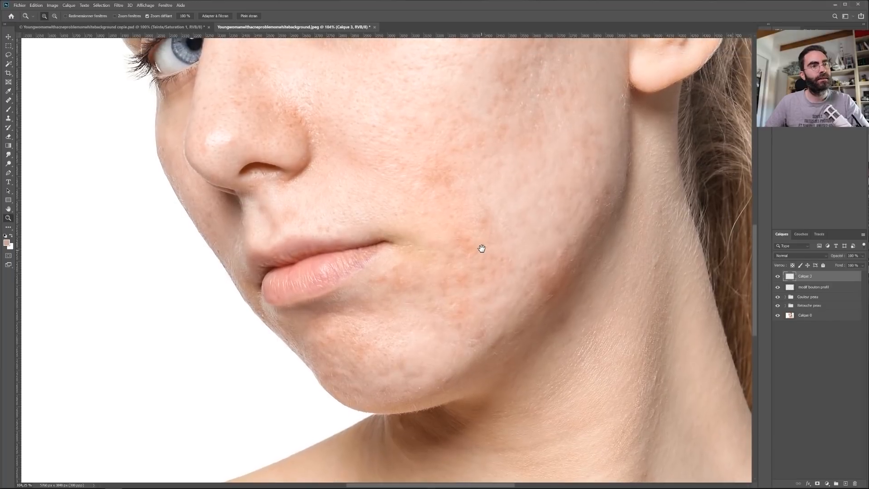
# Step: Delete the empty top layer and create a new one in Lumière tamisée mode, filled with that mode's neutral grey
pyautogui.press('Delete')
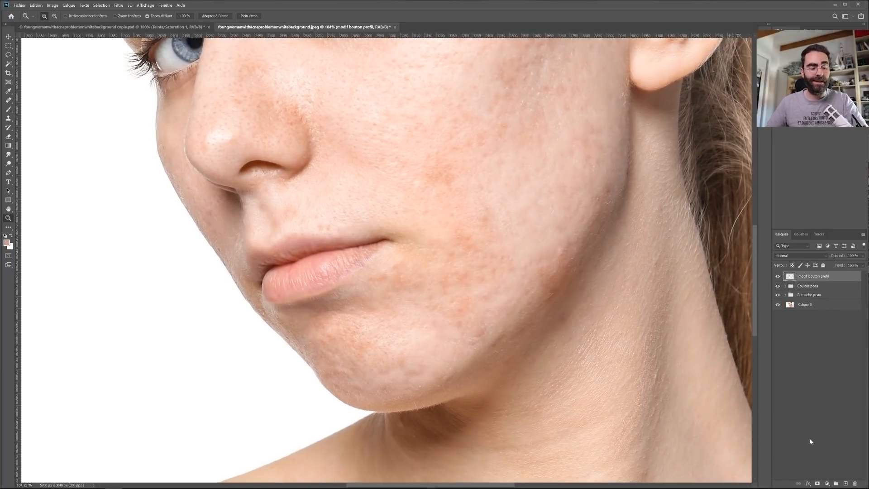
pyautogui.press('alt')
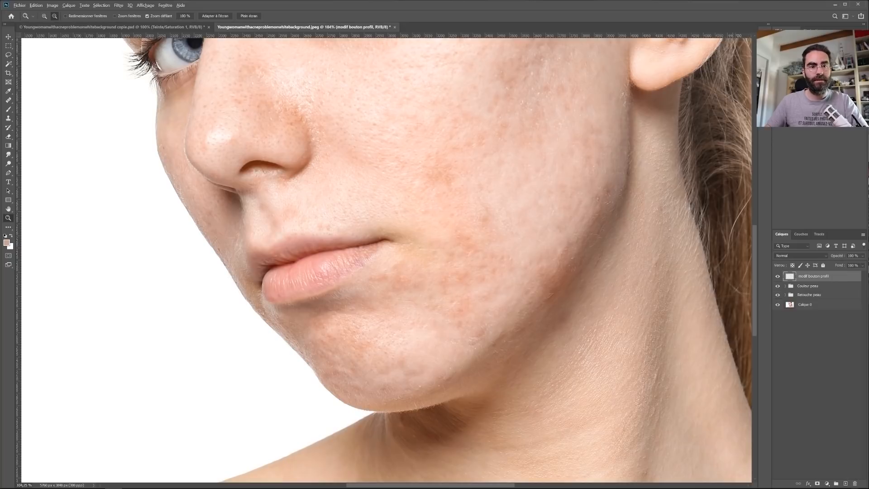
pyautogui.keyDown('alt'); pyautogui.click(845, 484); pyautogui.keyUp('alt')
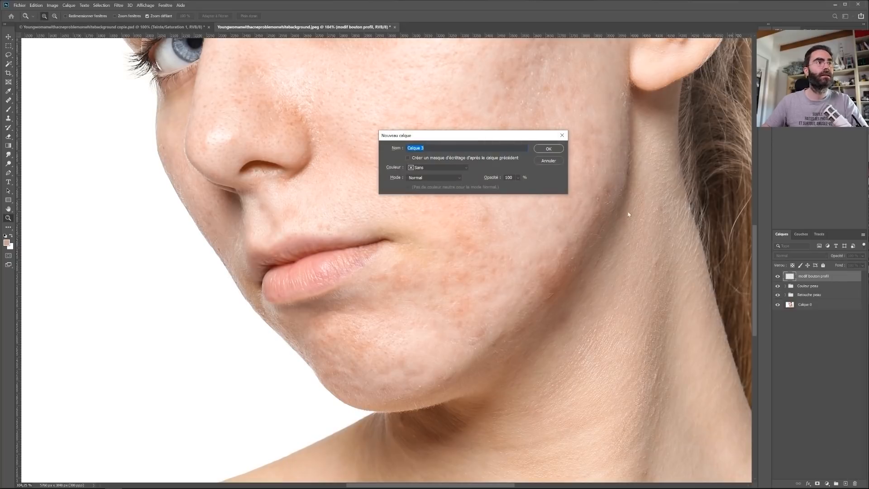
pyautogui.moveTo(432, 139); pyautogui.dragTo(423, 141)
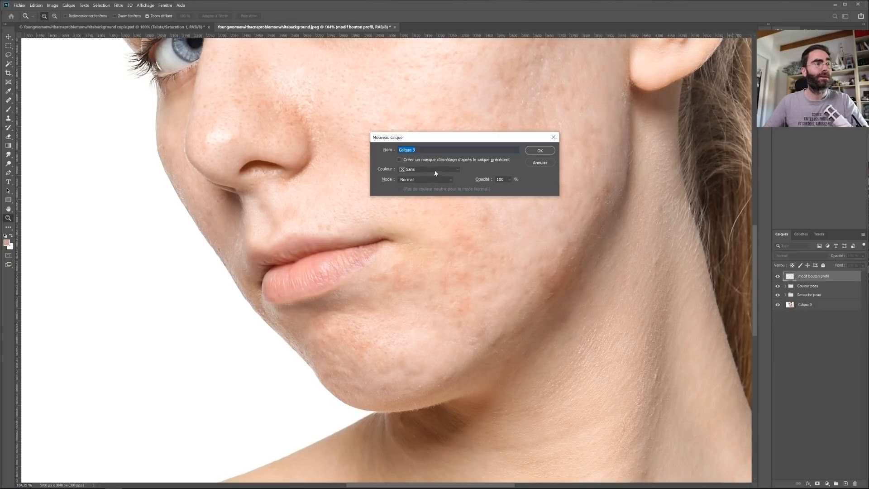
pyautogui.click(428, 179)
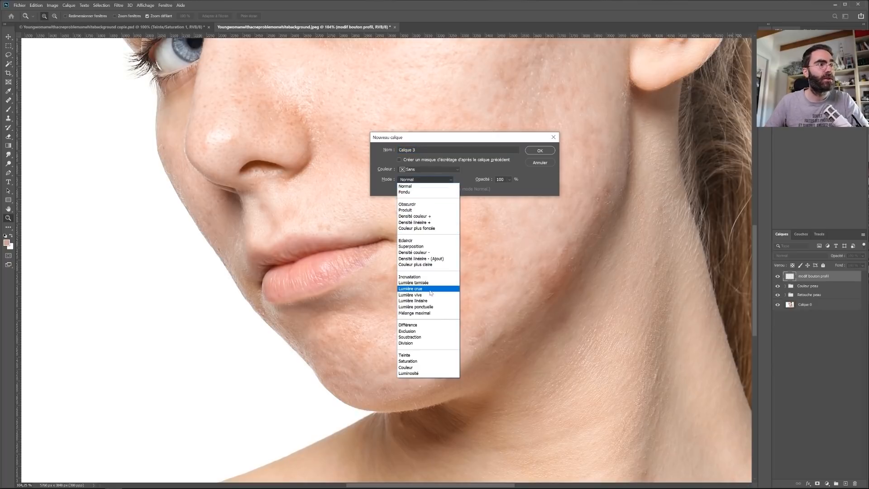
pyautogui.click(421, 283)
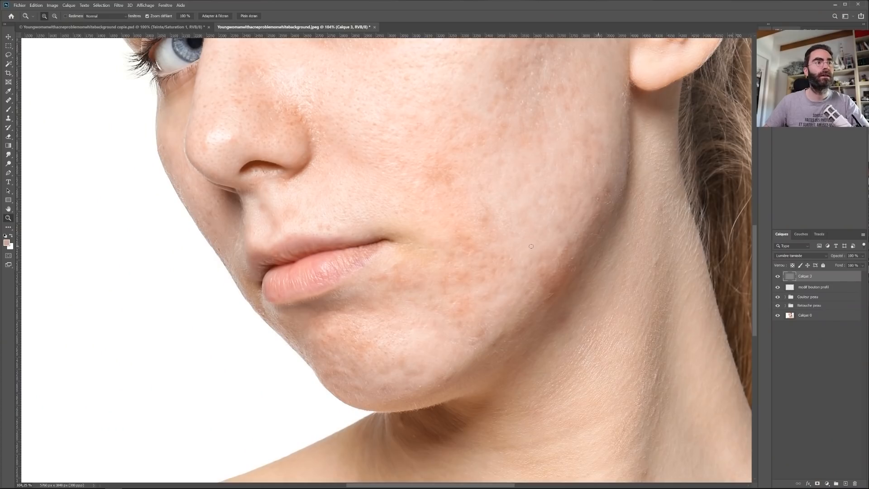
# Step: Reset the painting colours to black and white, try a Brush stroke of each across the cheek, and keep white active
pyautogui.press('d')
pyautogui.press('b')
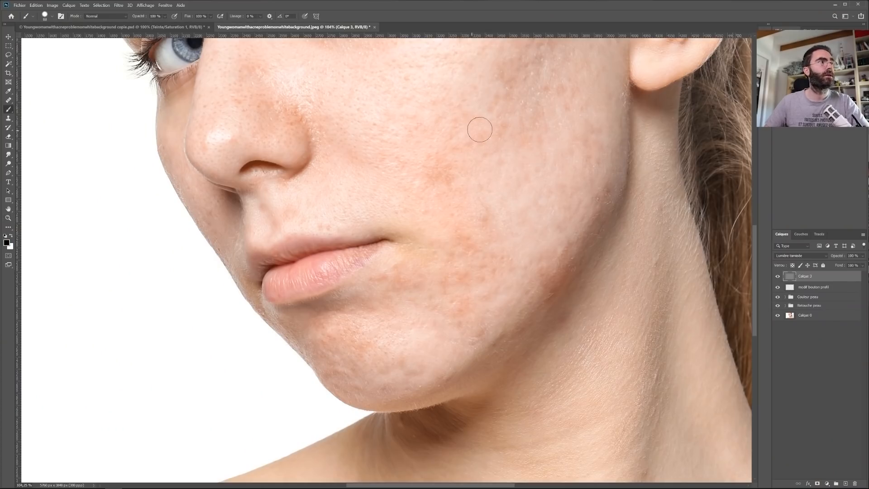
pyautogui.moveTo(517, 93); pyautogui.dragTo(436, 322)
pyautogui.hotkey('ctrl', 'z')
pyautogui.press('x')
pyautogui.moveTo(523, 86); pyautogui.dragTo(439, 300)
pyautogui.hotkey('ctrl', 'z')
# Step: Set up a small, soft-edged Brush for retouching the blotches on the lower cheek and chin
pyautogui.rightClick(491, 200)
pyautogui.moveTo(548, 236)
pyautogui.mouseDown()
pyautogui.moveTo(502, 244)
pyautogui.moveTo(525, 260)
pyautogui.moveTo(458, 255)
pyautogui.mouseUp()
pyautogui.click(524, 188)
pyautogui.press('z')
pyautogui.moveTo(459, 255); pyautogui.dragTo(492, 257)
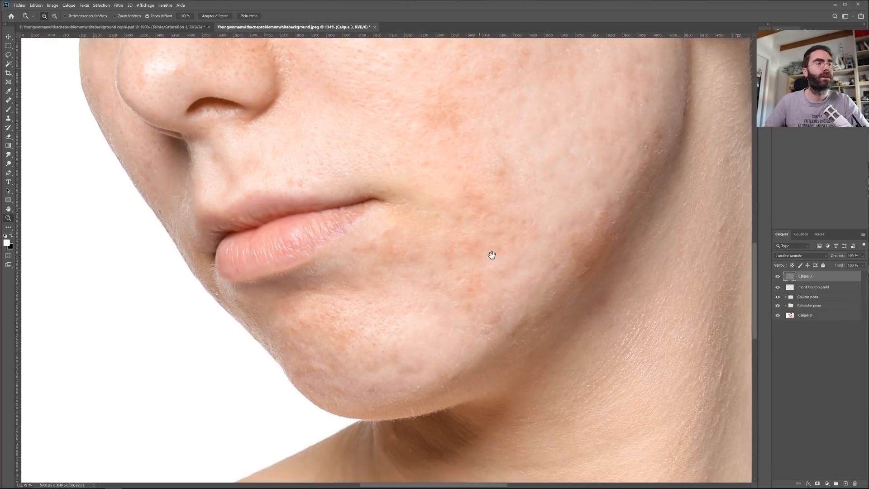
pyautogui.press('b')
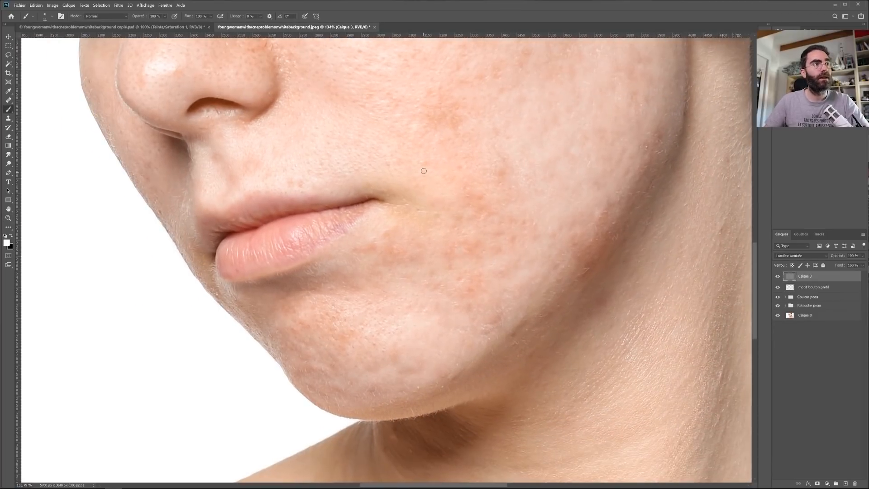
pyautogui.rightClick(451, 155)
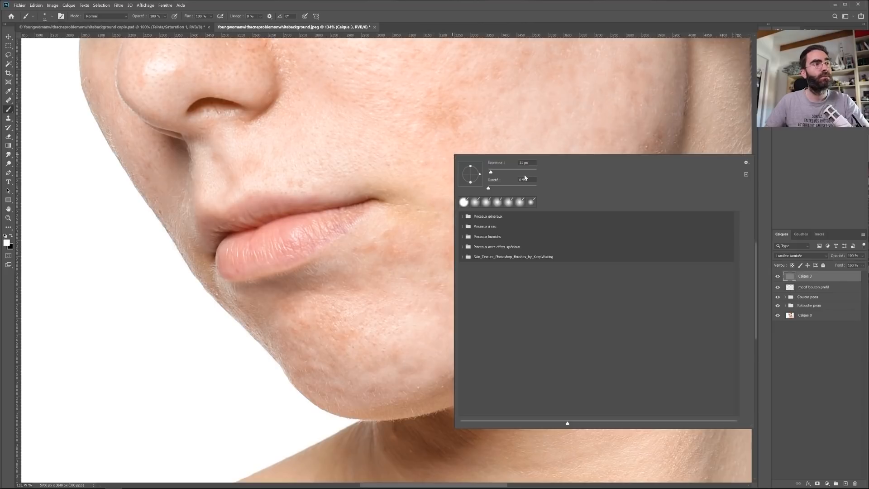
pyautogui.click(531, 23)
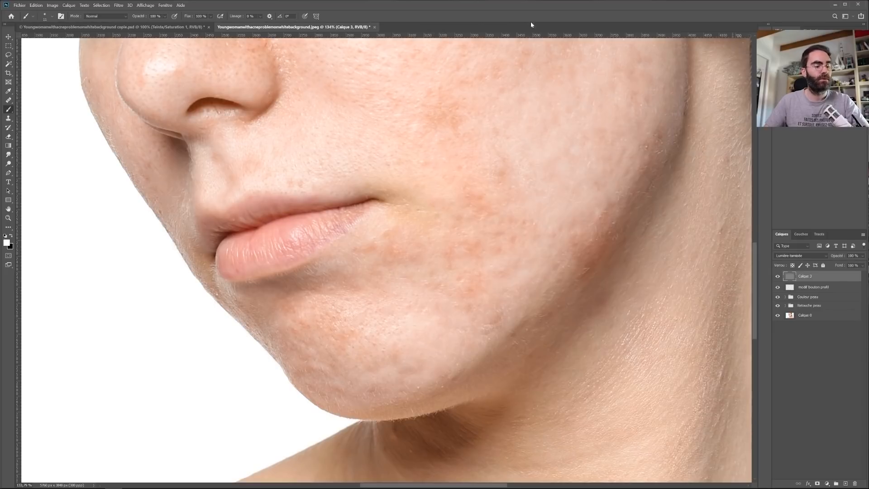
pyautogui.keyDown('alt'); pyautogui.rightClick(488, 184); pyautogui.keyUp('alt')
pyautogui.moveTo(490, 150)
pyautogui.mouseDown()
pyautogui.moveTo(545, 147)
pyautogui.moveTo(485, 182)
pyautogui.moveTo(468, 164)
pyautogui.moveTo(473, 169)
pyautogui.mouseUp()
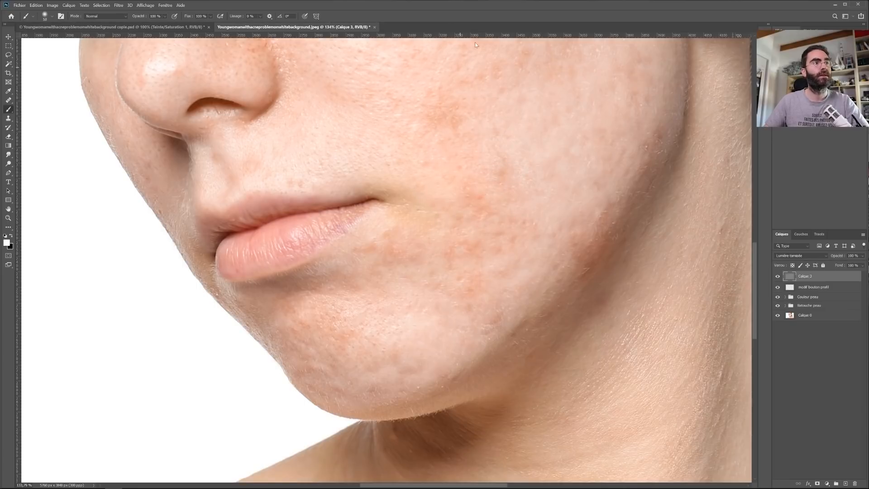
pyautogui.moveTo(488, 253); pyautogui.dragTo(483, 243)
# Step: Lower the Brush opacity to 5% and paint white over the darker spots on the cheek beside the mouth
pyautogui.moveTo(141, 19); pyautogui.dragTo(110, 25)
pyautogui.press('5')
pyautogui.press('0')
pyautogui.press('5')
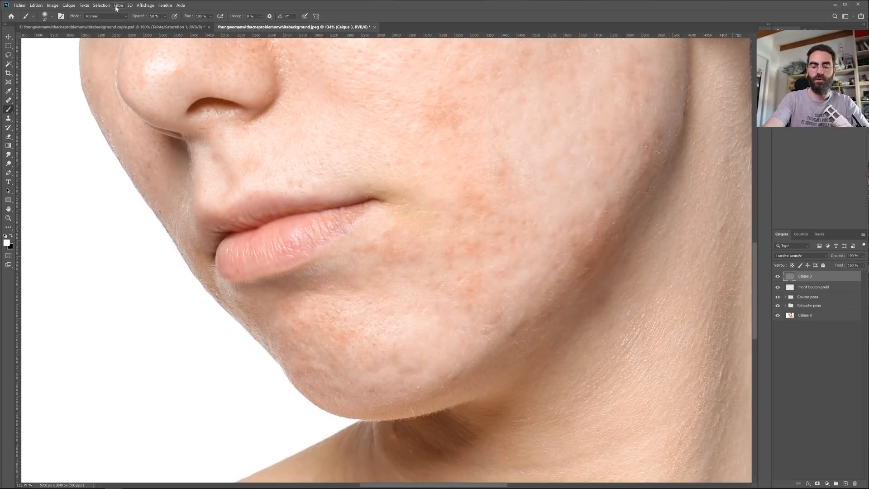
pyautogui.moveTo(464, 286); pyautogui.dragTo(465, 286)
pyautogui.moveTo(478, 203); pyautogui.dragTo(473, 204)
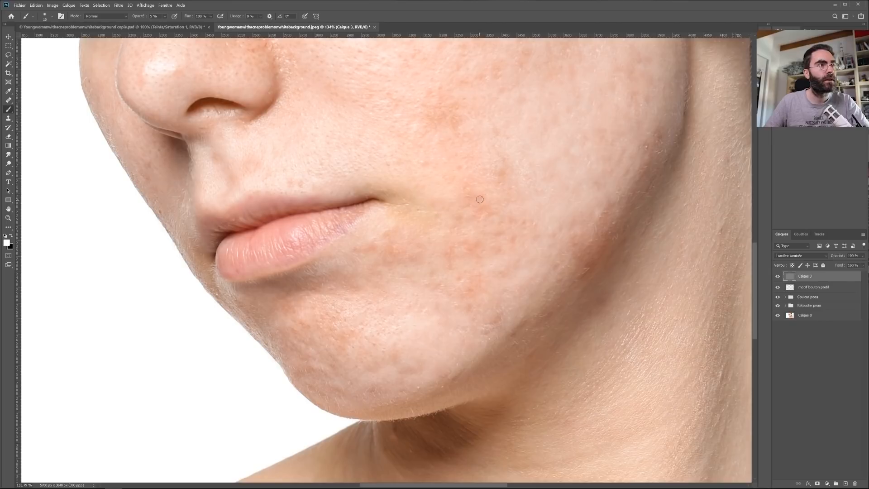
# Step: Set the Brush opacity to 10% and lighten the dark spots along the jawline and outer cheek with white
pyautogui.press('1')
pyautogui.moveTo(612, 261); pyautogui.dragTo(618, 261)
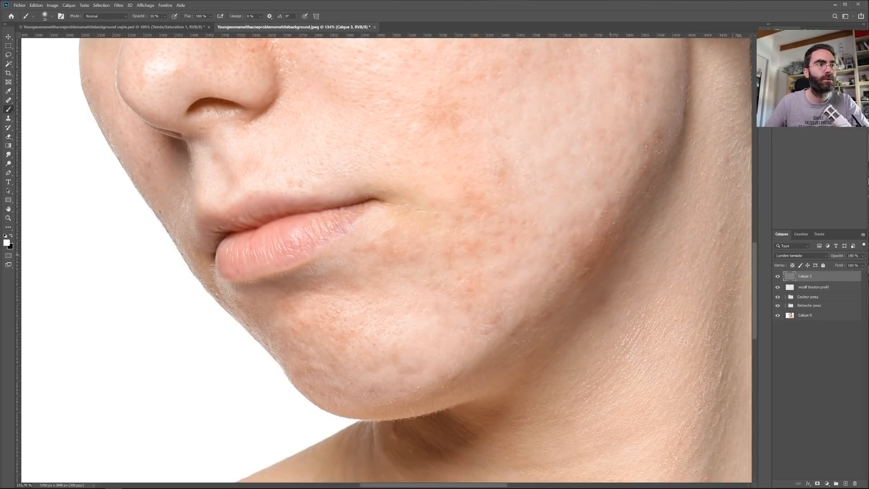
pyautogui.moveTo(657, 146); pyautogui.dragTo(652, 146)
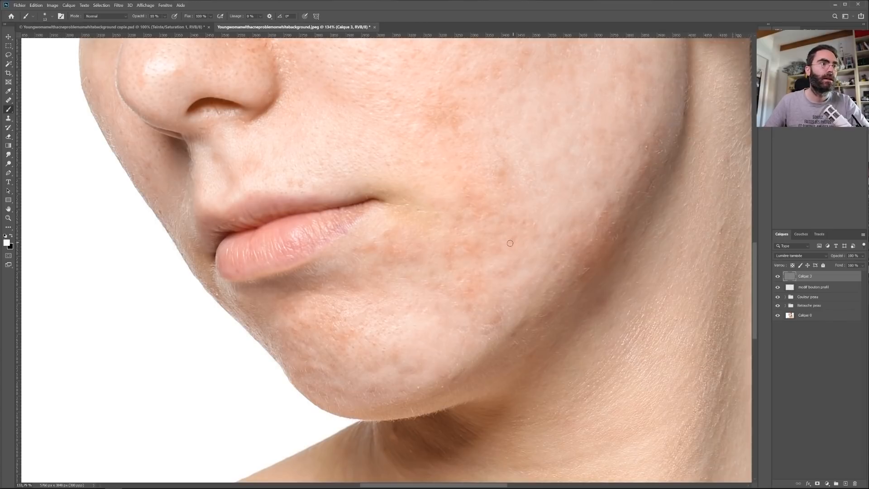
pyautogui.press('x')
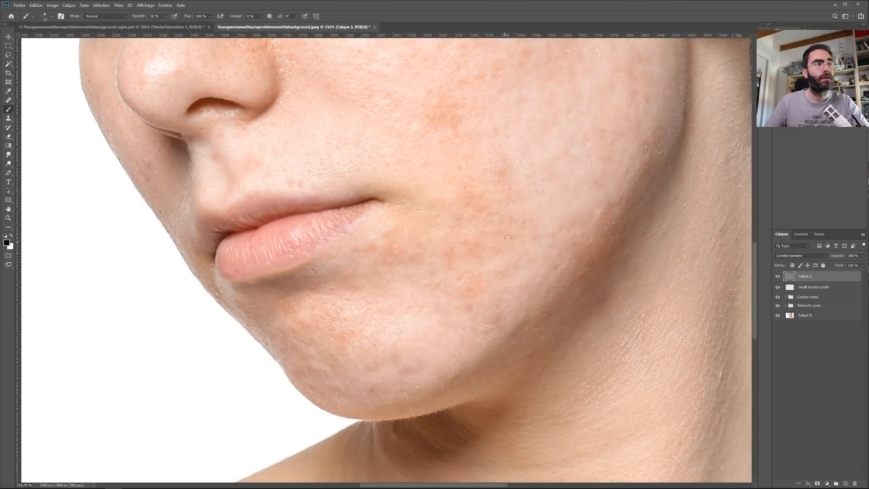
pyautogui.press('x')
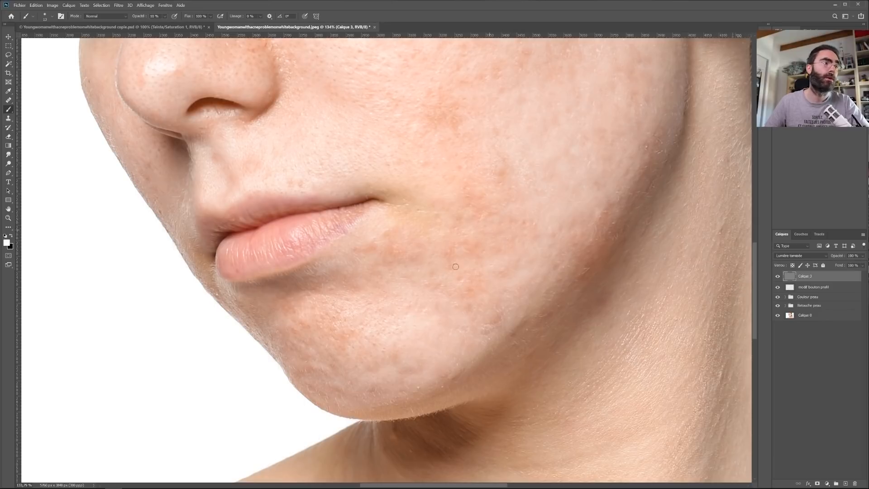
# Step: Even out the blotches on the chin and below the mouth, alternating white and black Brush strokes
pyautogui.moveTo(363, 344); pyautogui.dragTo(365, 343)
pyautogui.moveTo(388, 288); pyautogui.dragTo(390, 288)
pyautogui.press('x')
pyautogui.press('x')
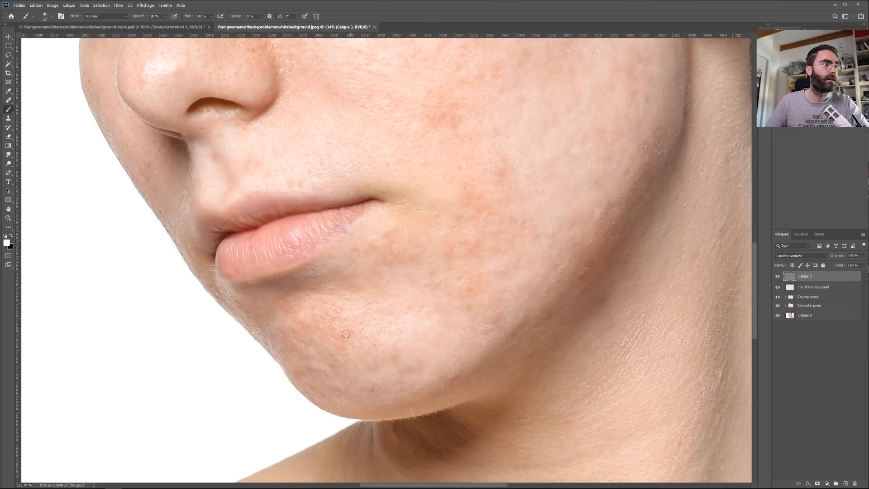
pyautogui.moveTo(322, 372); pyautogui.dragTo(321, 371)
pyautogui.press('x')
pyautogui.press('x')
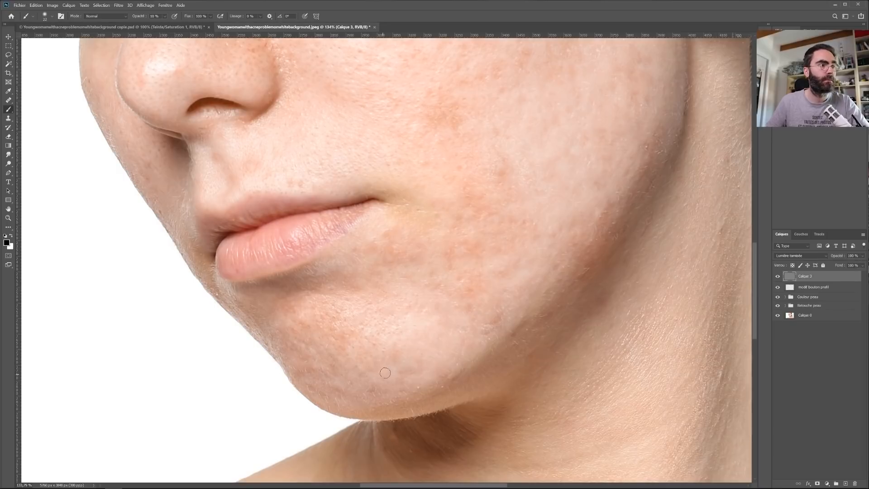
pyautogui.moveTo(420, 309)
pyautogui.mouseDown()
pyautogui.moveTo(406, 309)
pyautogui.moveTo(410, 296)
pyautogui.mouseUp()
# Step: Even out the patchy tones of the upper cheek near the ear with the Brush, alternating black and white
pyautogui.moveTo(393, 215); pyautogui.dragTo(396, 268)
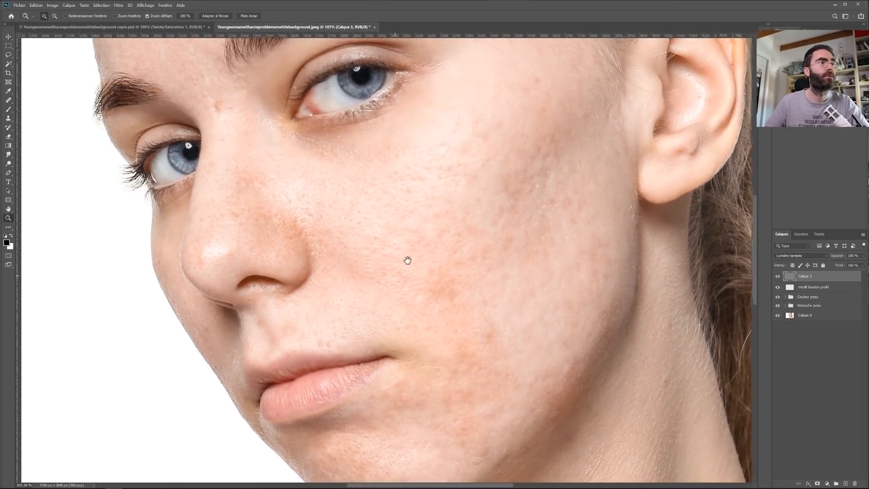
pyautogui.moveTo(530, 194); pyautogui.dragTo(542, 184)
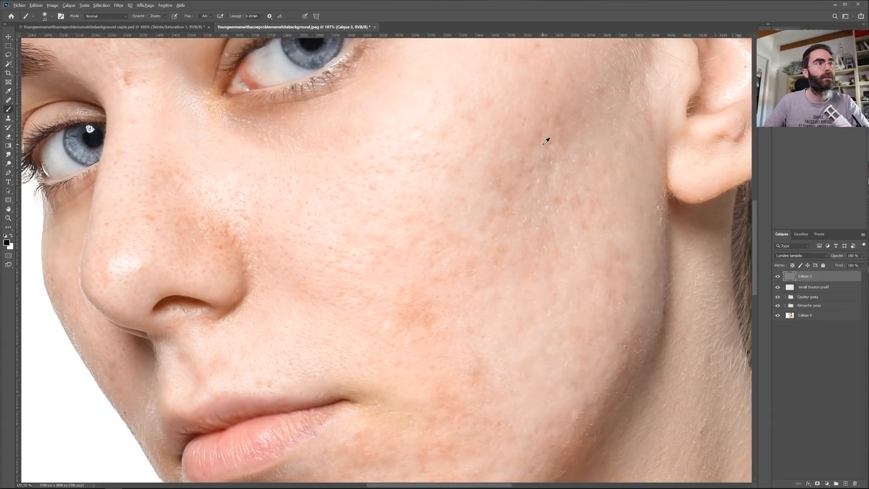
pyautogui.press('x')
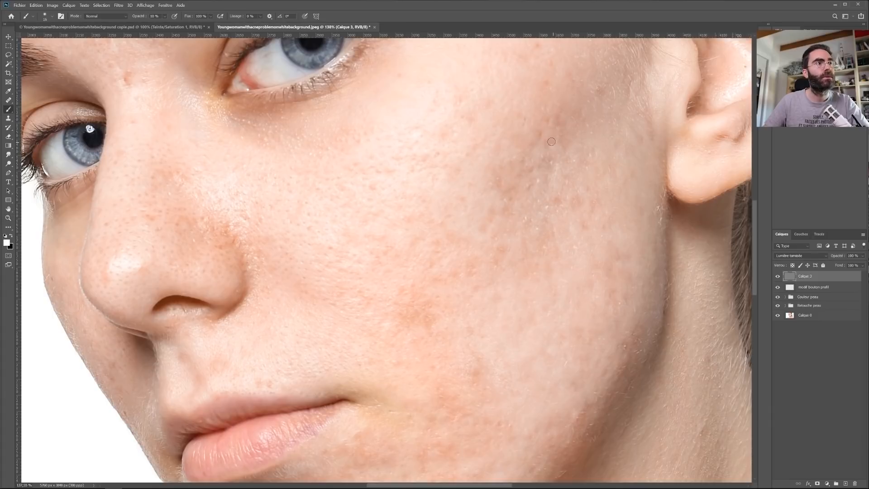
pyautogui.press('x')
pyautogui.press('x')
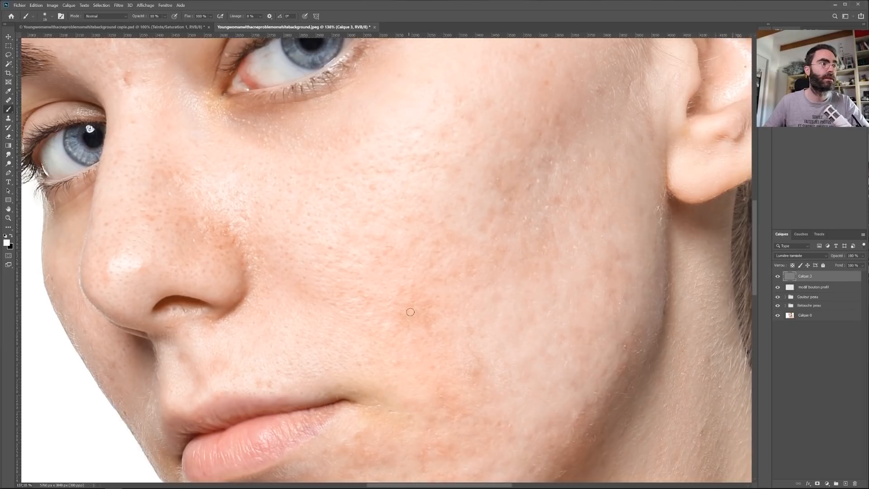
# Step: Select the healing layer "Calque 1" inside the "Retouche peau" group and switch to the Spot Healing Brush
pyautogui.press('z')
pyautogui.moveTo(252, 229)
pyautogui.mouseDown()
pyautogui.moveTo(228, 229)
pyautogui.moveTo(337, 252)
pyautogui.mouseUp()
pyautogui.moveTo(513, 299); pyautogui.dragTo(455, 245)
pyautogui.press('b')
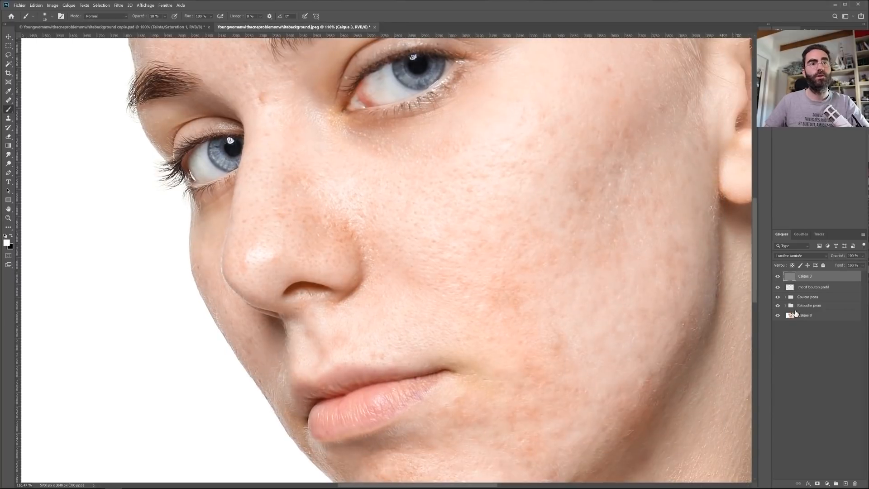
pyautogui.click(786, 306)
pyautogui.click(826, 327)
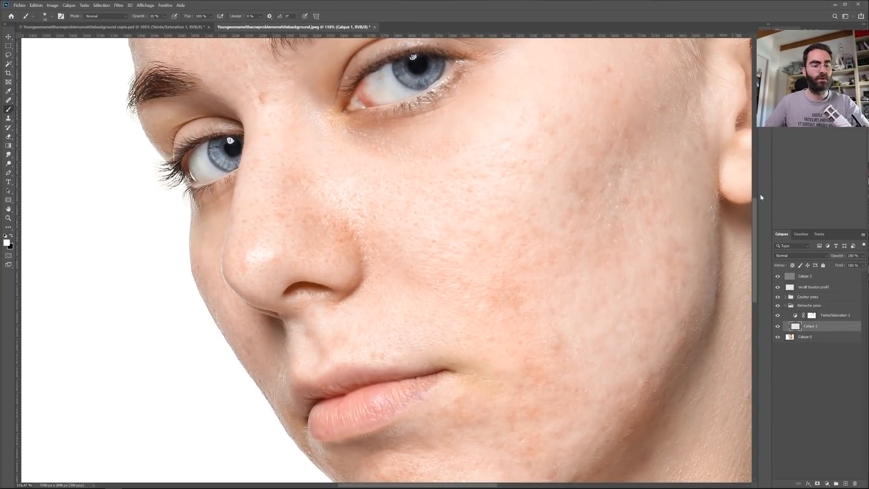
pyautogui.click(10, 99)
pyautogui.rightClick(10, 100)
pyautogui.click(45, 100)
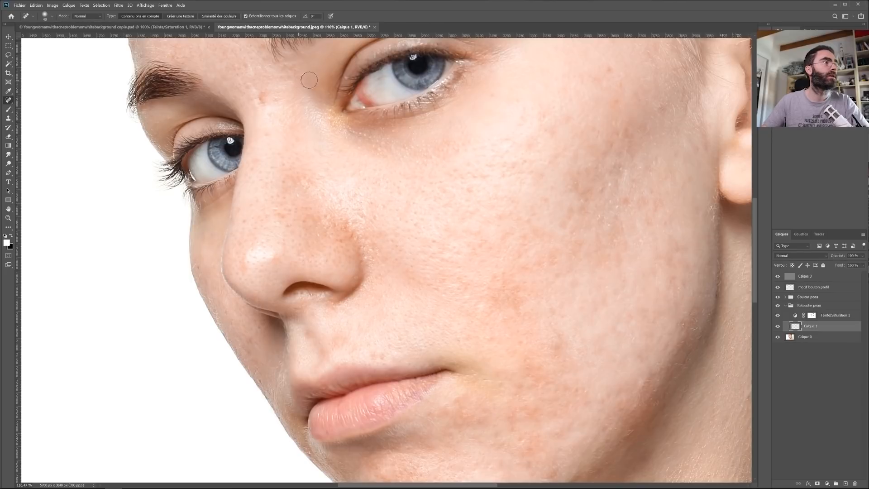
# Step: Heal the remaining blemishes between the eyebrows and on the nose with a small Spot Healing Brush
pyautogui.click(267, 138)
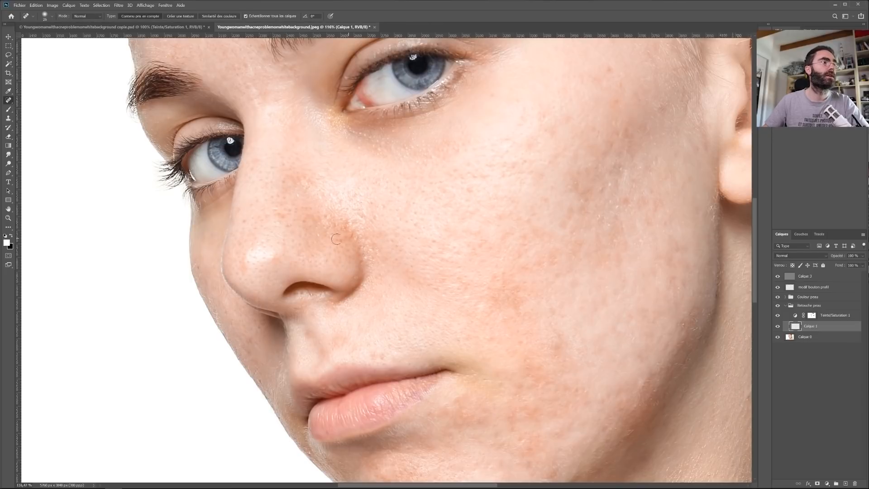
pyautogui.moveTo(262, 145); pyautogui.dragTo(274, 230)
pyautogui.click(310, 257)
pyautogui.click(313, 251)
pyautogui.click(454, 148)
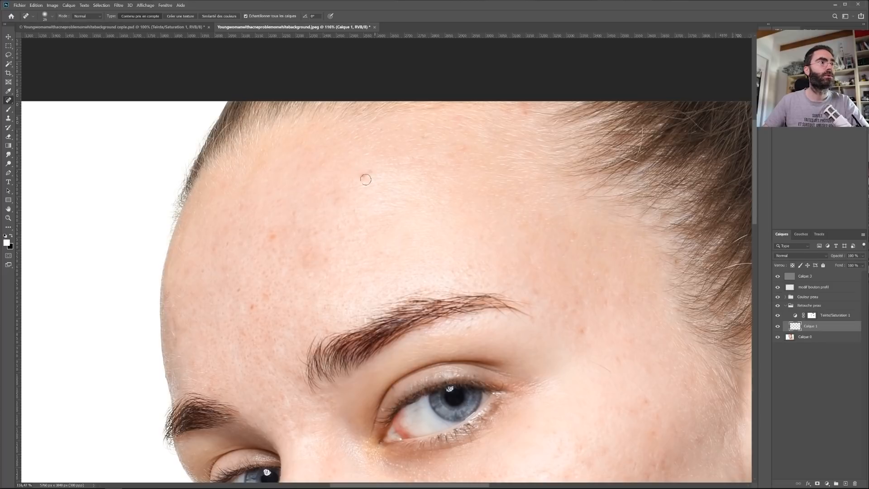